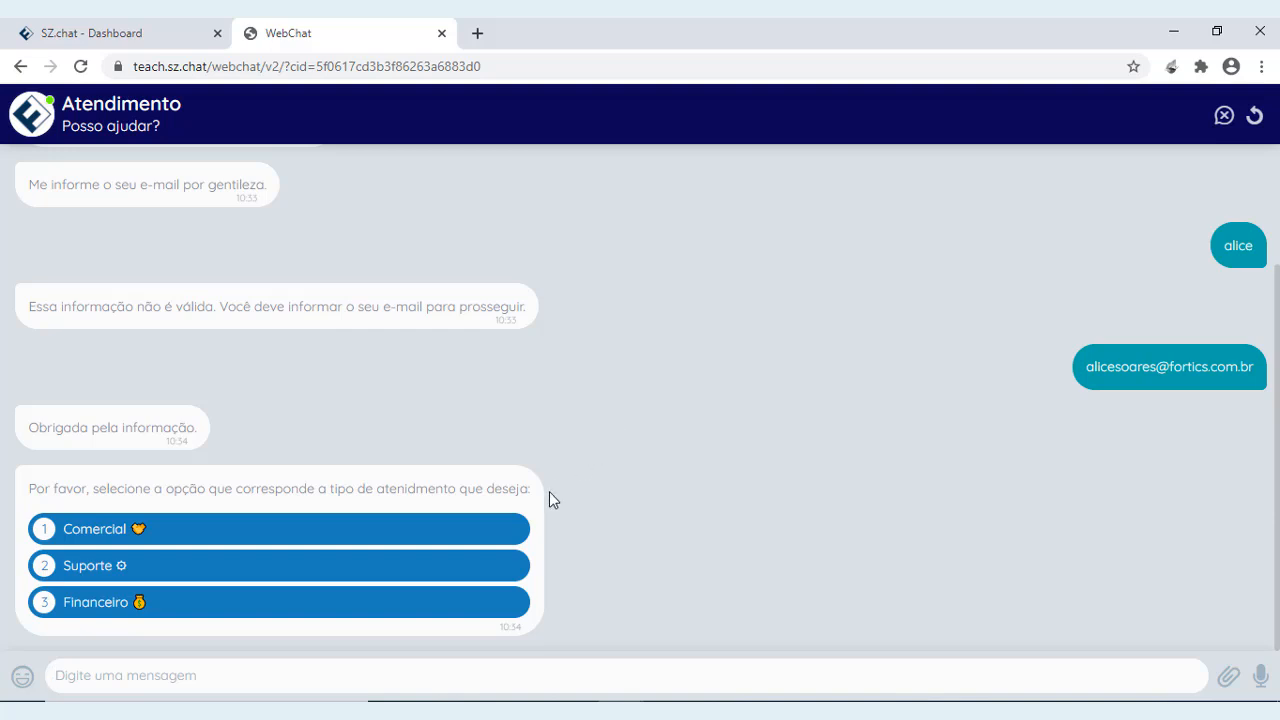
Choose Comercial in the webchat's service menu and request the Tabela de preços
{"action": "left_click", "coordinate": [522, 529]}
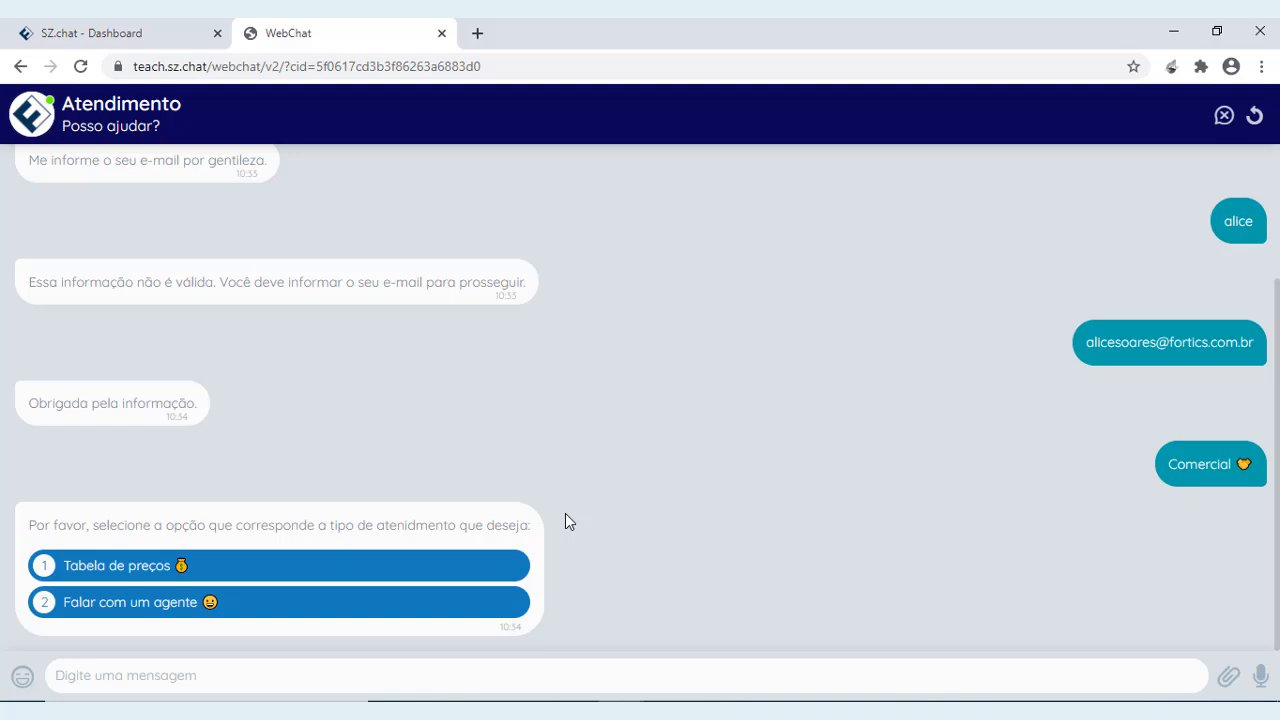
{"action": "left_click", "coordinate": [500, 566]}
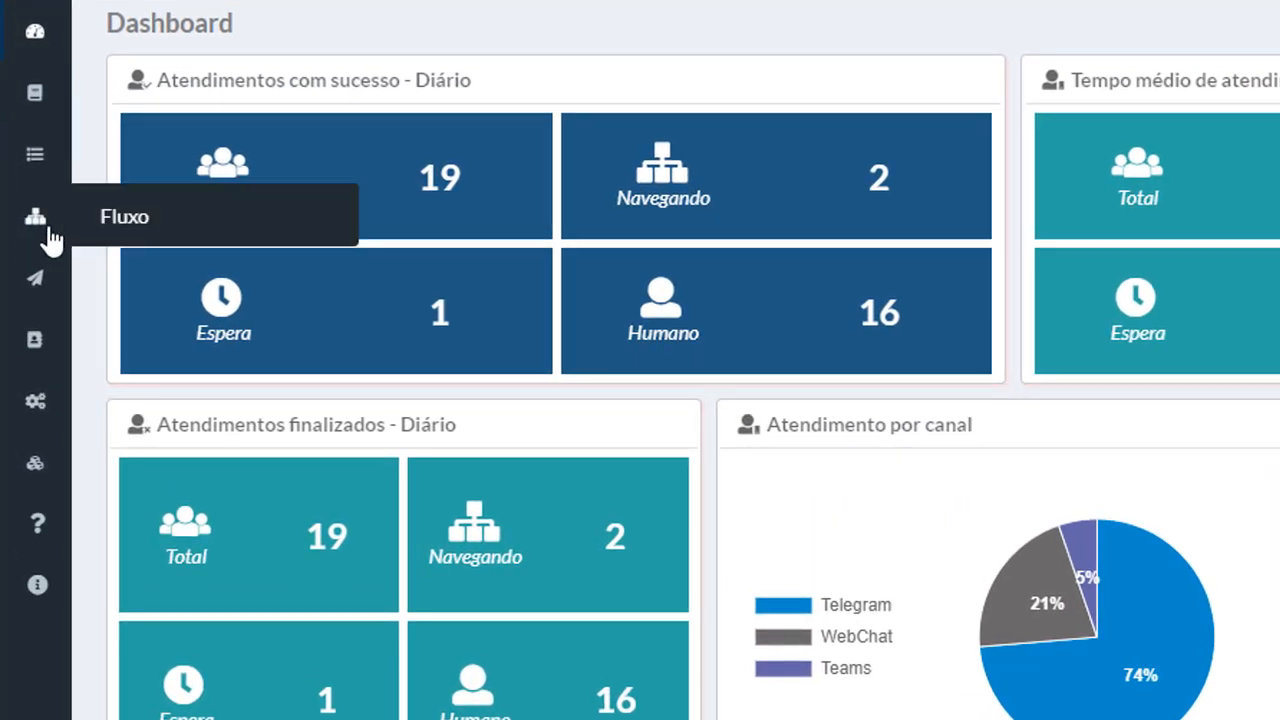
Create and save a new flow named "Fluxo completo", leaving audio transcription and sentiment analysis off
{"action": "left_click", "coordinate": [40, 226]}
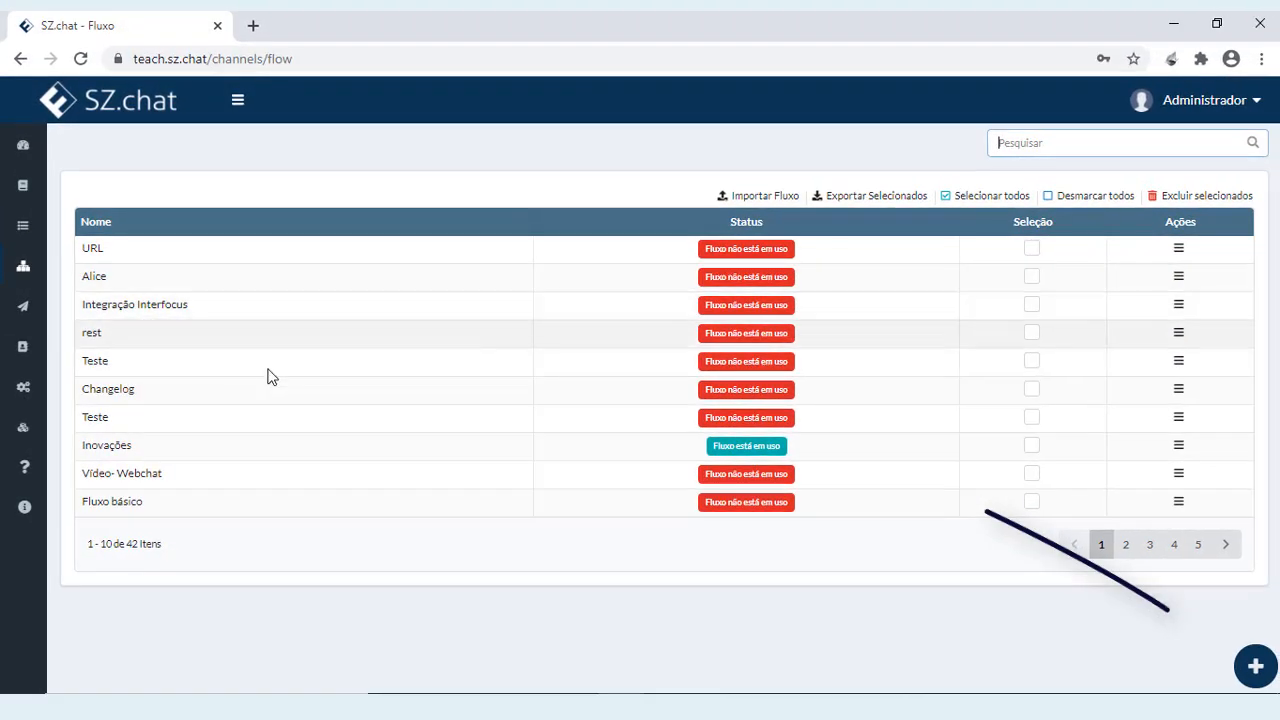
{"action": "left_click", "coordinate": [1252, 679]}
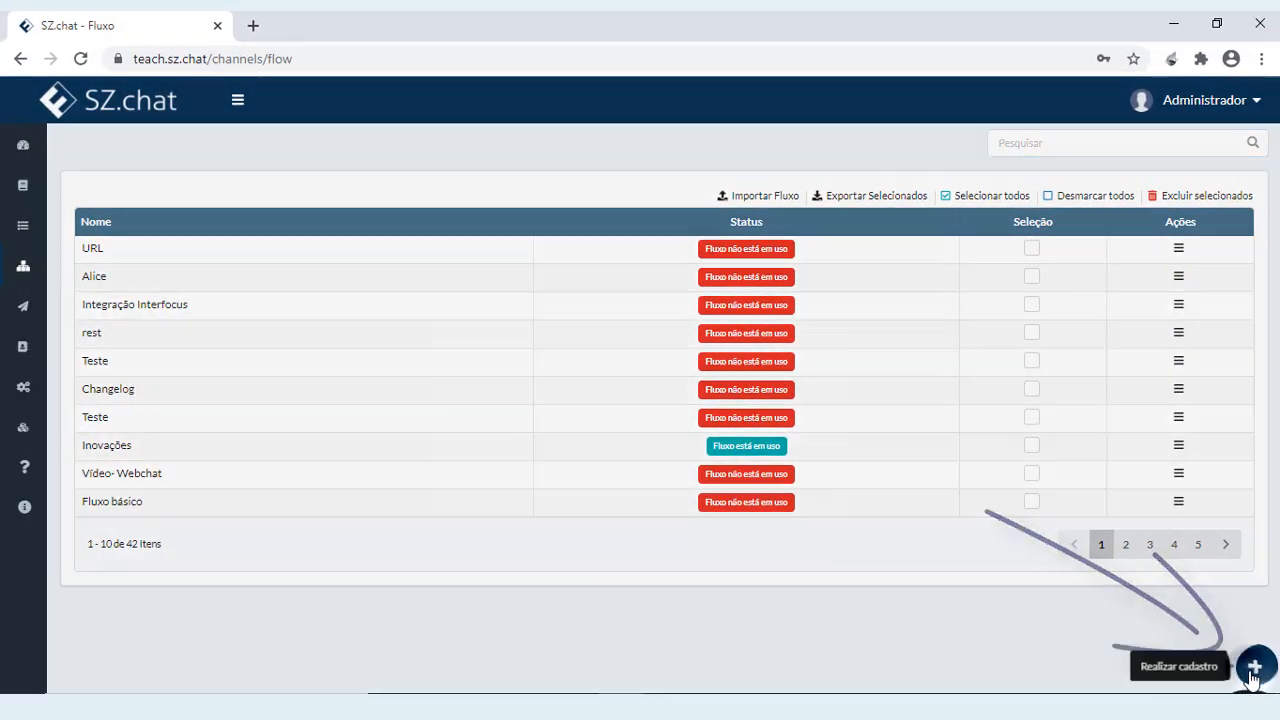
{"action": "type", "text": "Fluxo completo"}
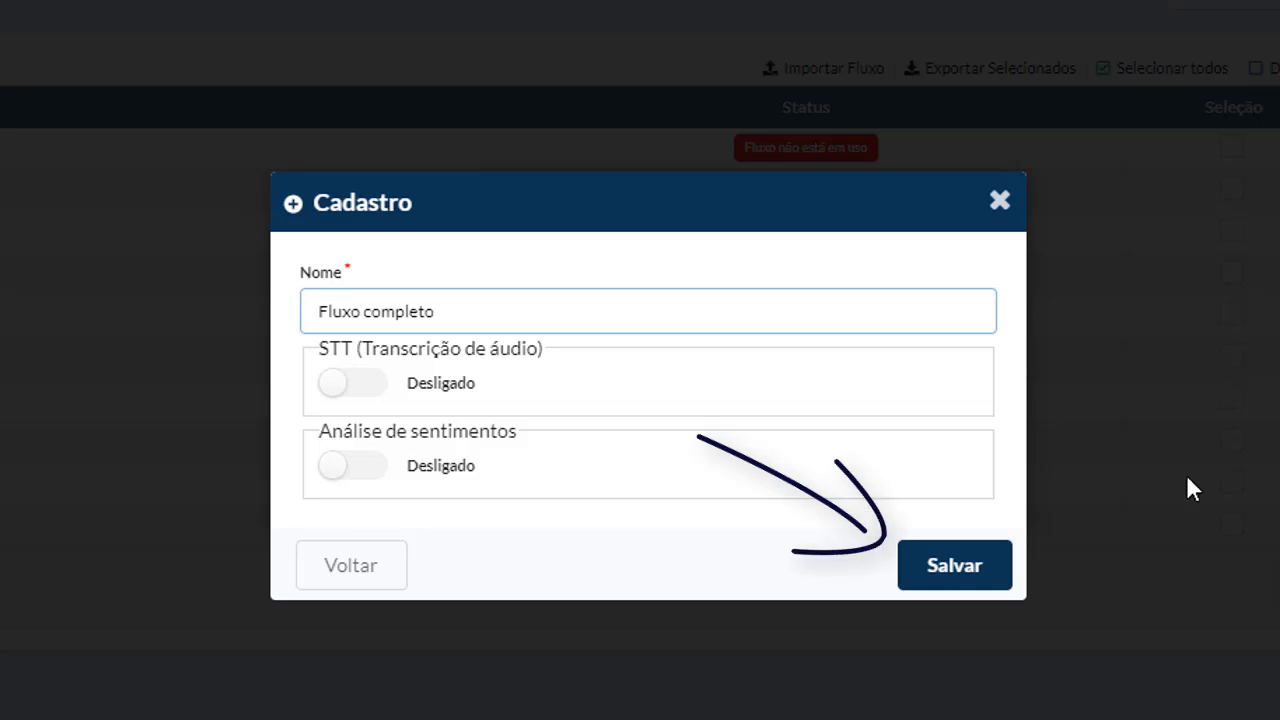
{"action": "left_click", "coordinate": [1010, 566]}
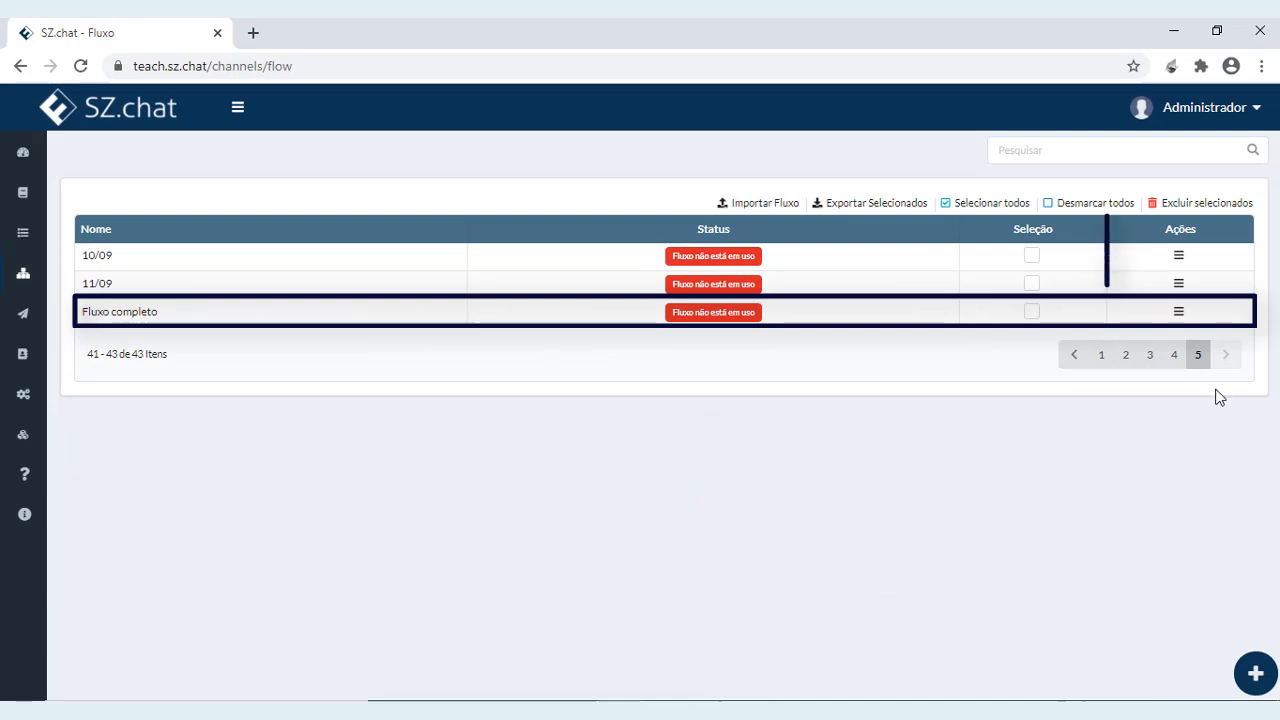
Open Fluxo completo for building and add the message "Olá {{NAME}}, Seja bem vindo ao nosso canal de atendimento. Sou seu atendente virtual."
{"action": "left_click", "coordinate": [1180, 313]}
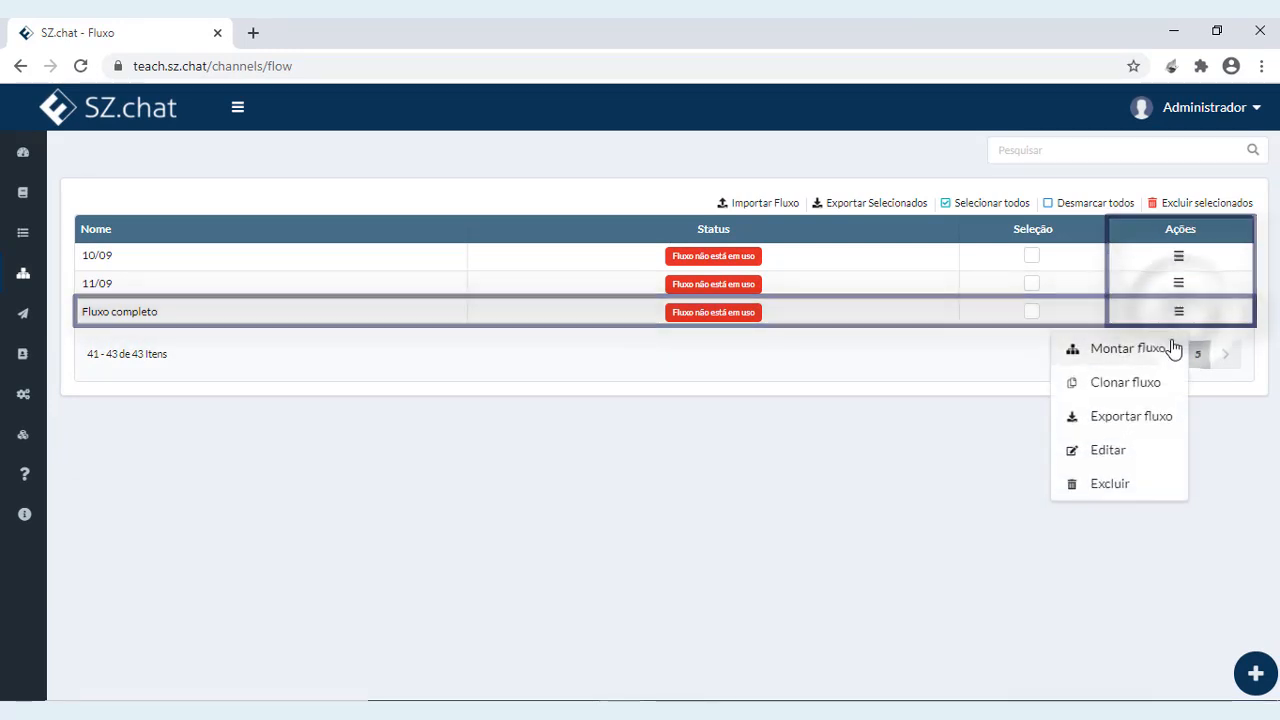
{"action": "left_click", "coordinate": [1170, 350]}
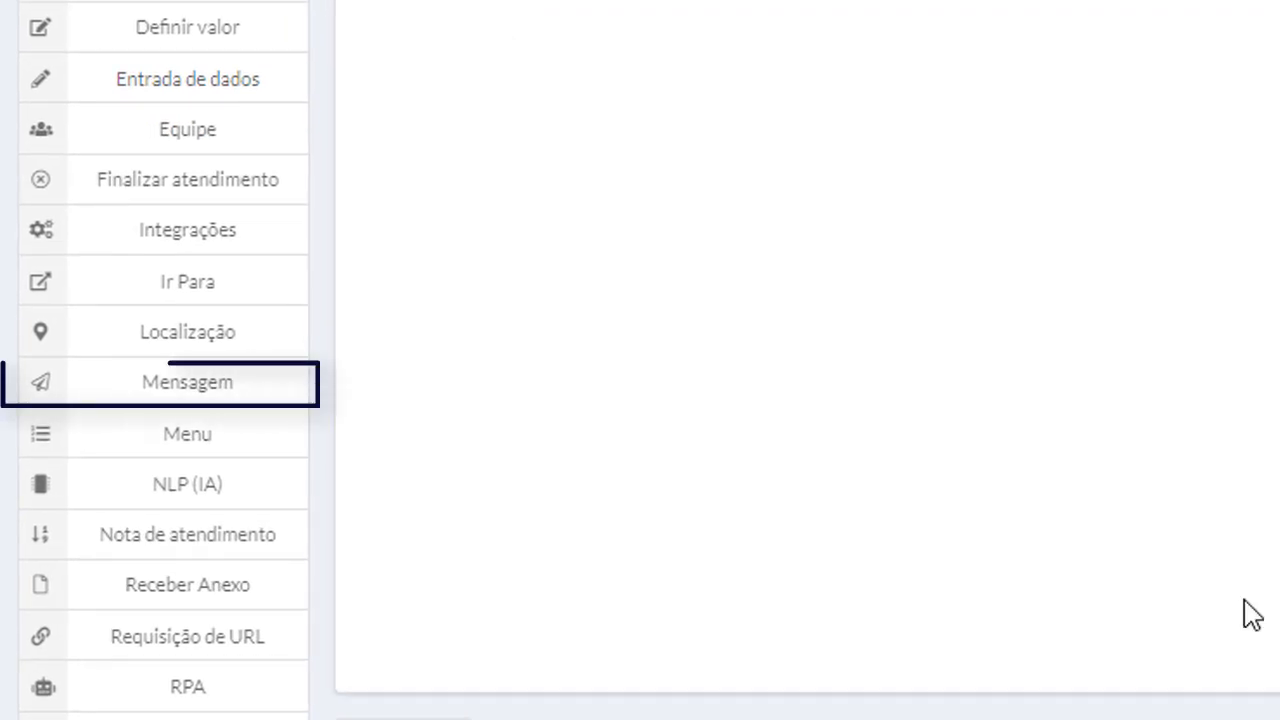
{"action": "left_click", "coordinate": [243, 392]}
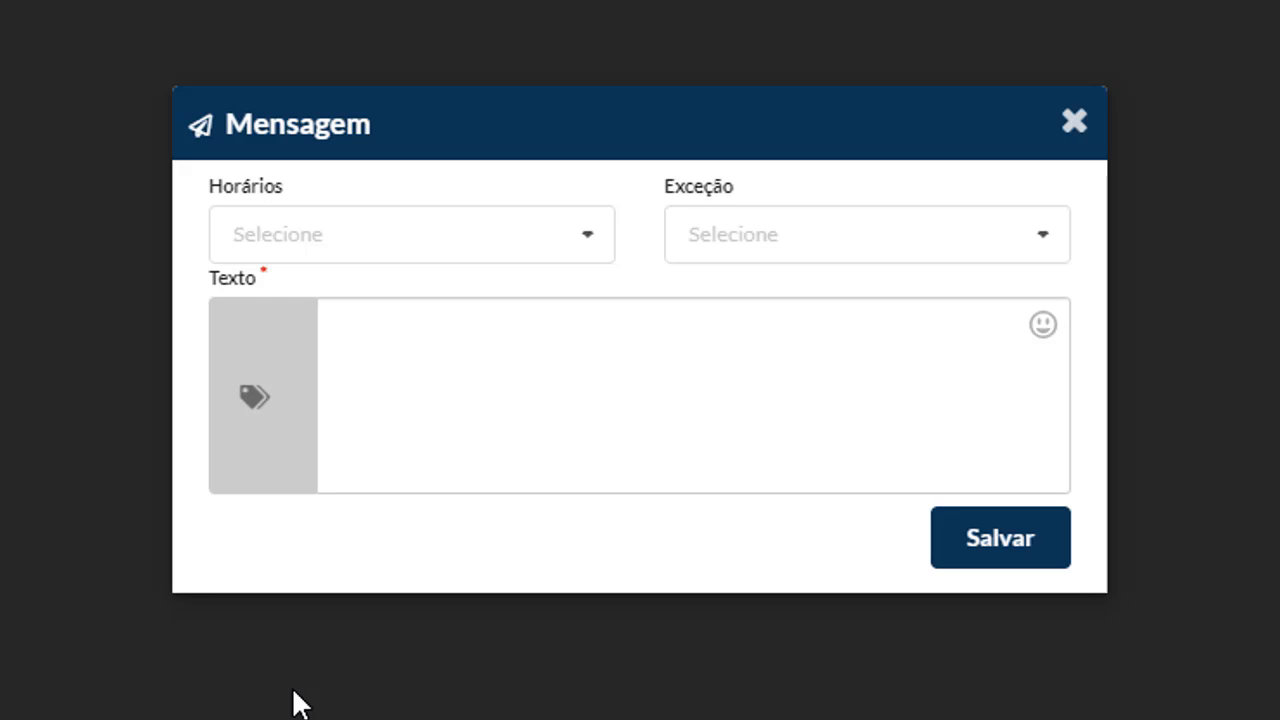
{"action": "left_click", "coordinate": [291, 455]}
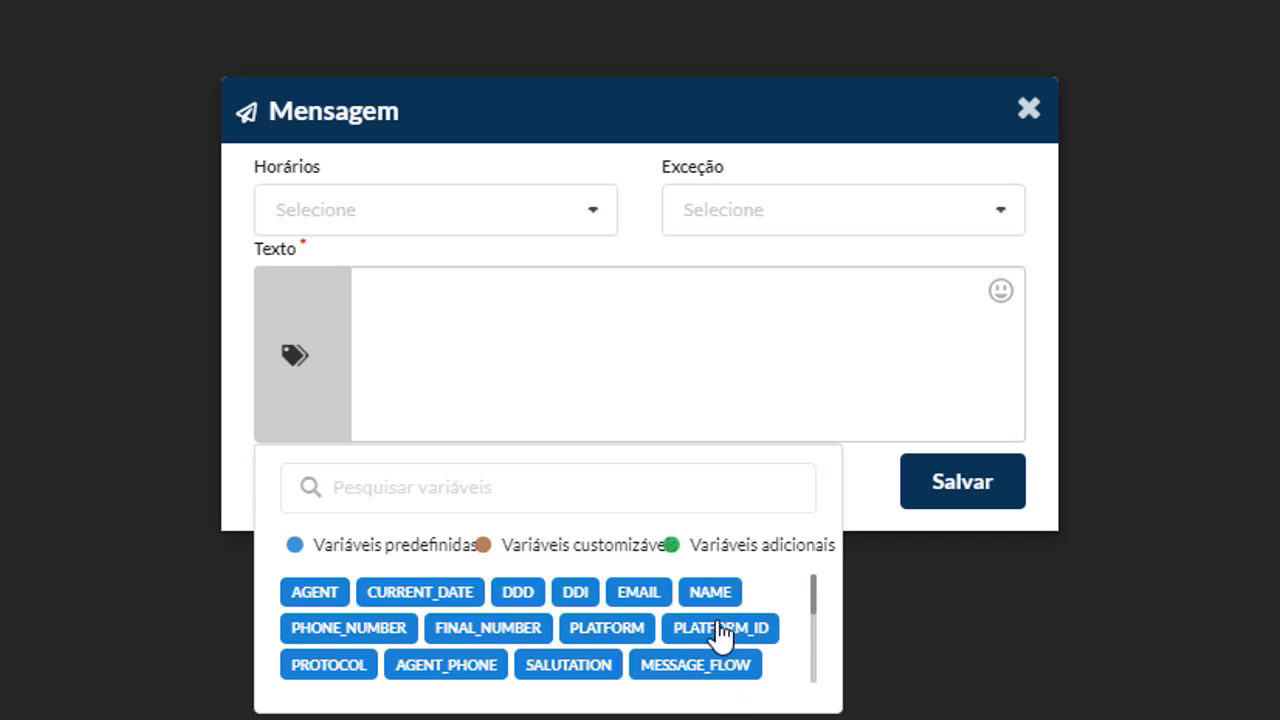
{"action": "left_click", "coordinate": [710, 592]}
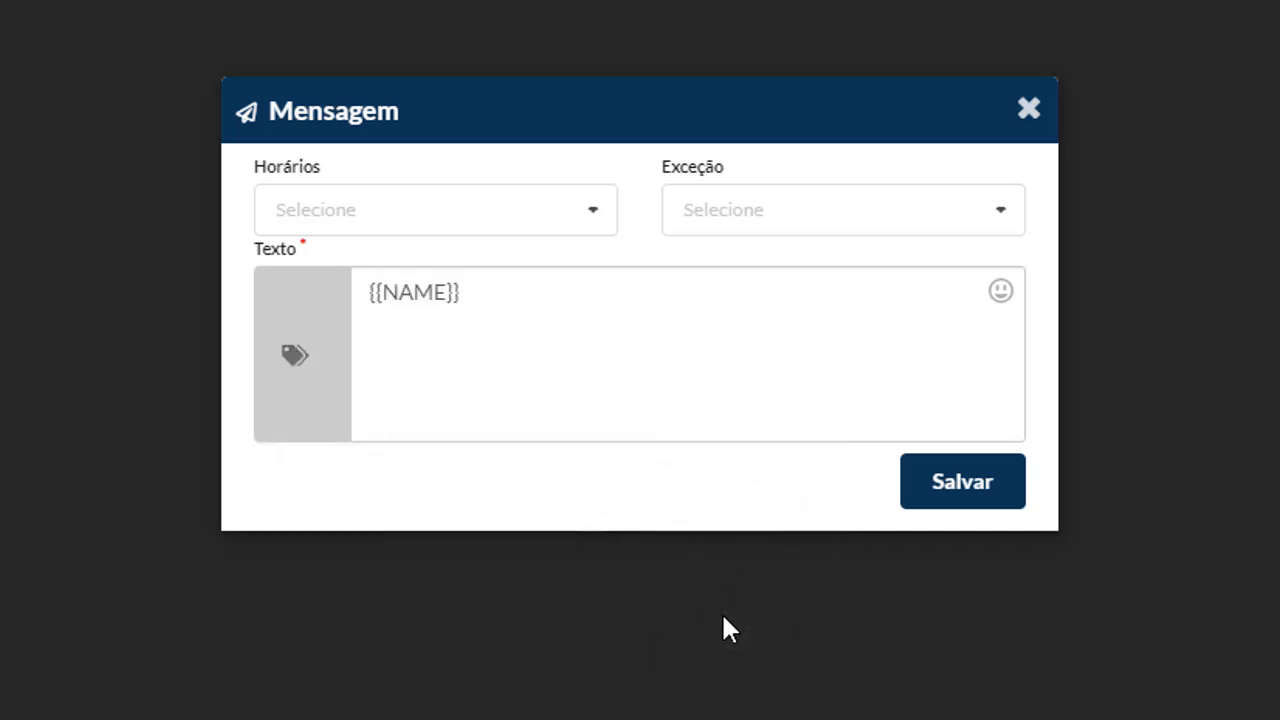
{"action": "left_click", "coordinate": [638, 352]}
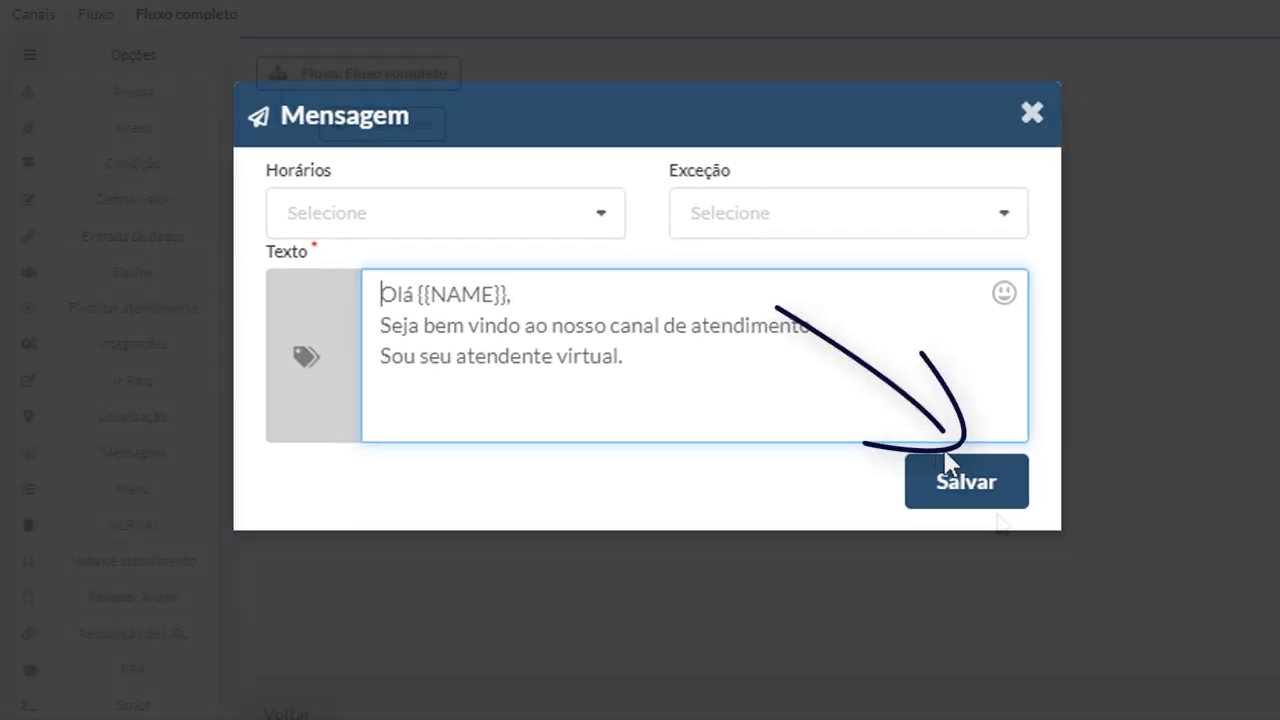
{"action": "left_click", "coordinate": [962, 481]}
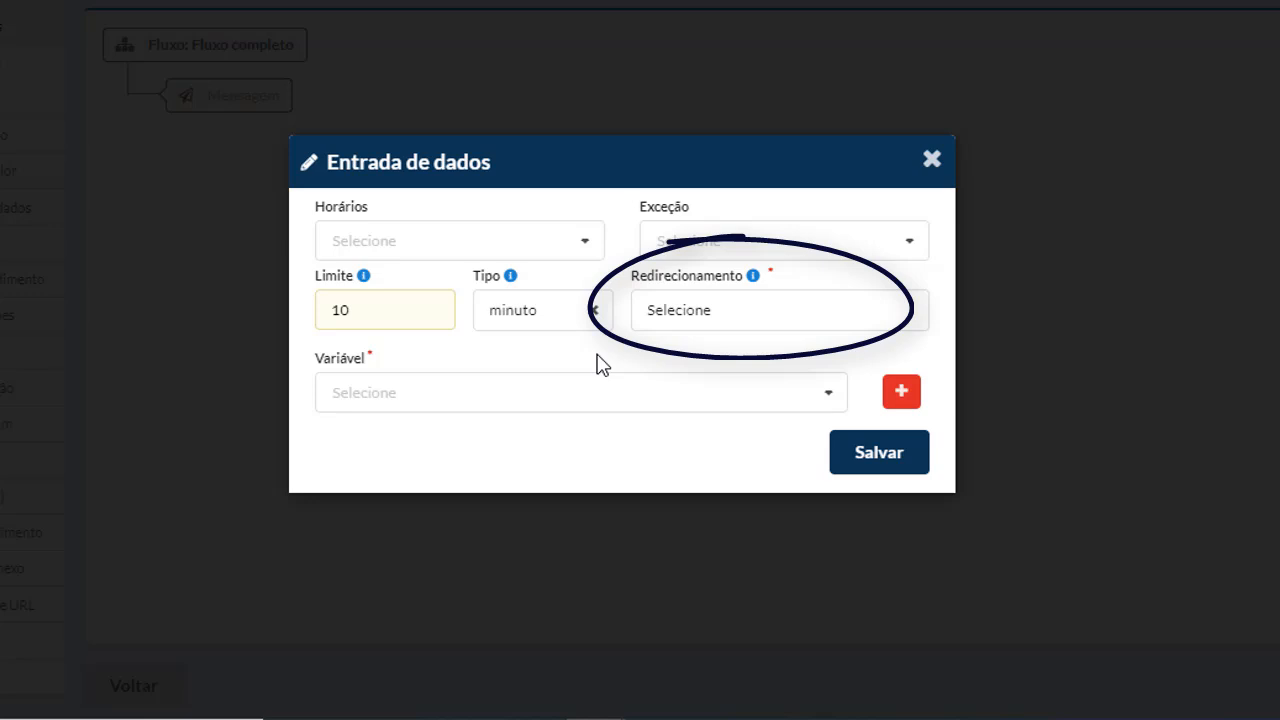
Set the e-mail data entry's Redirecionamento to Início and Perguntar sempre to Não
{"action": "left_click", "coordinate": [656, 315]}
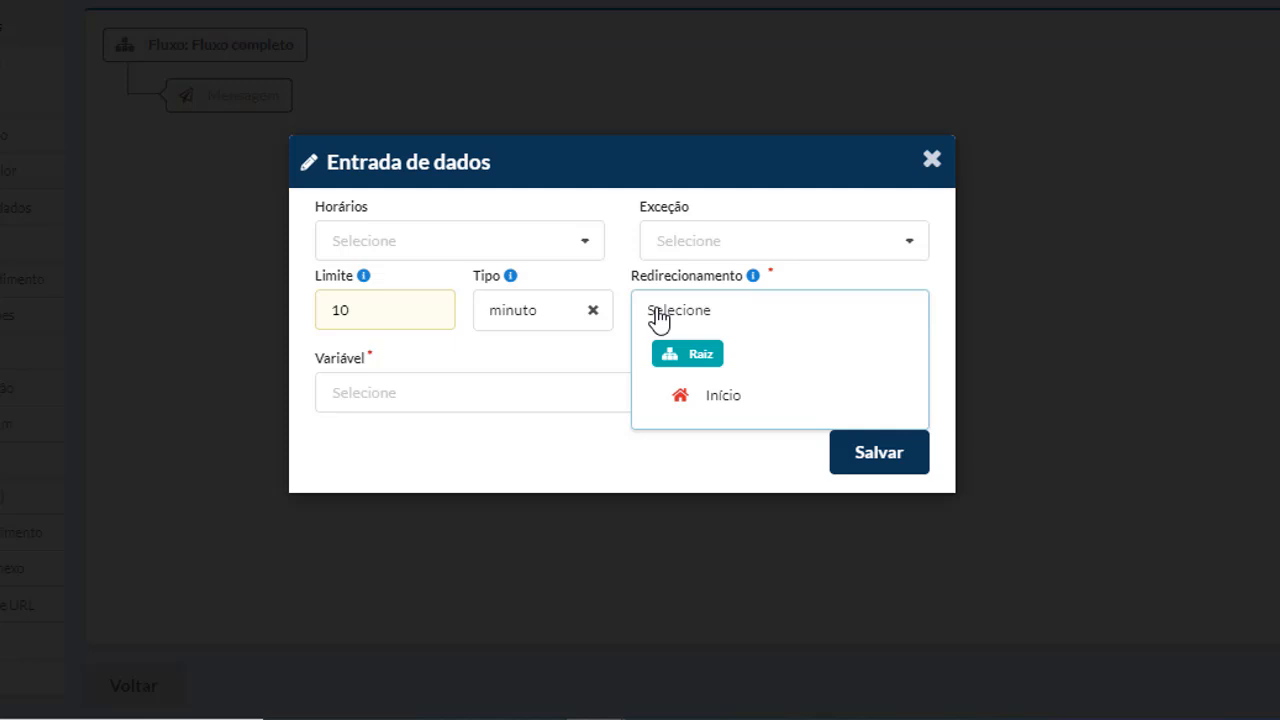
{"action": "left_click", "coordinate": [700, 395]}
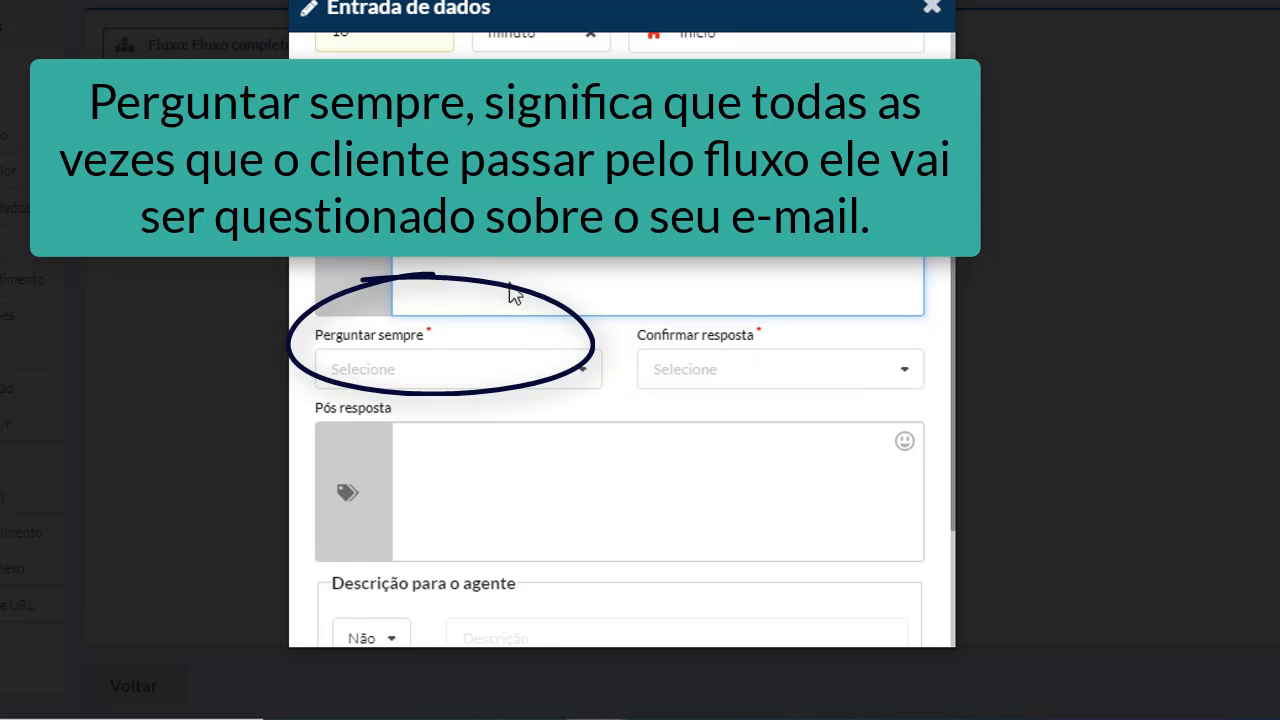
{"action": "left_click", "coordinate": [468, 386]}
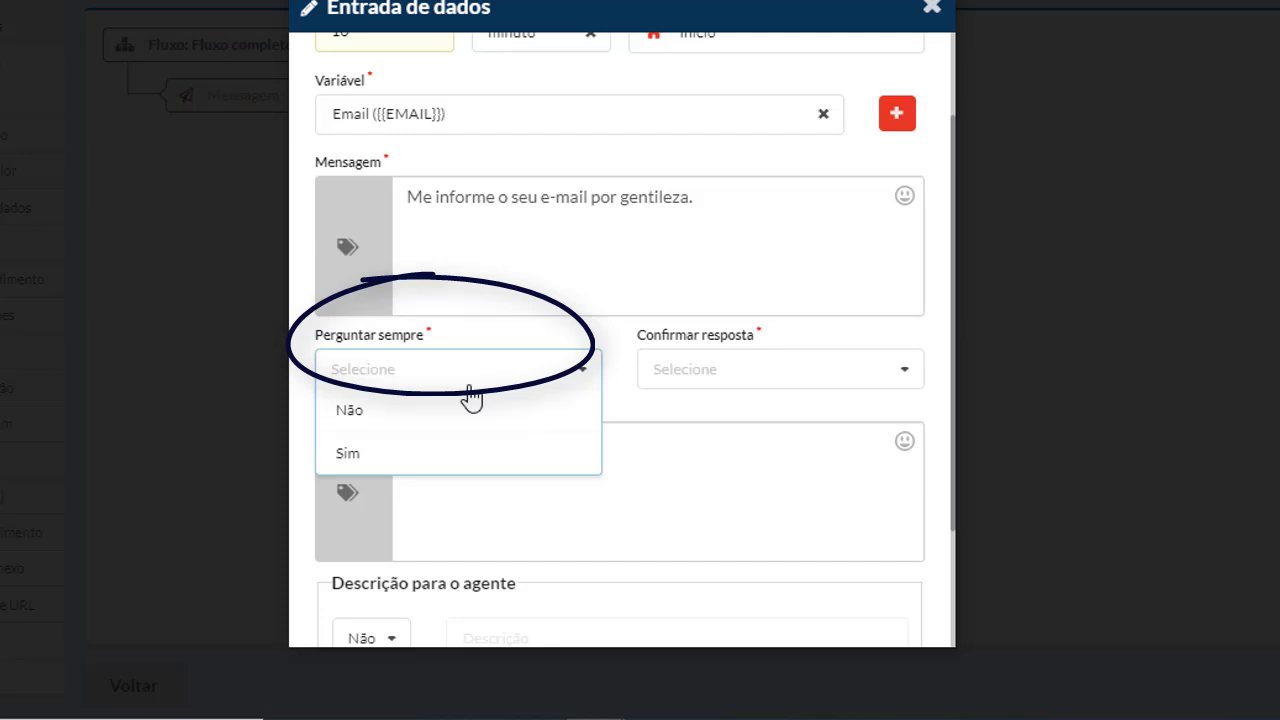
{"action": "left_click", "coordinate": [437, 414]}
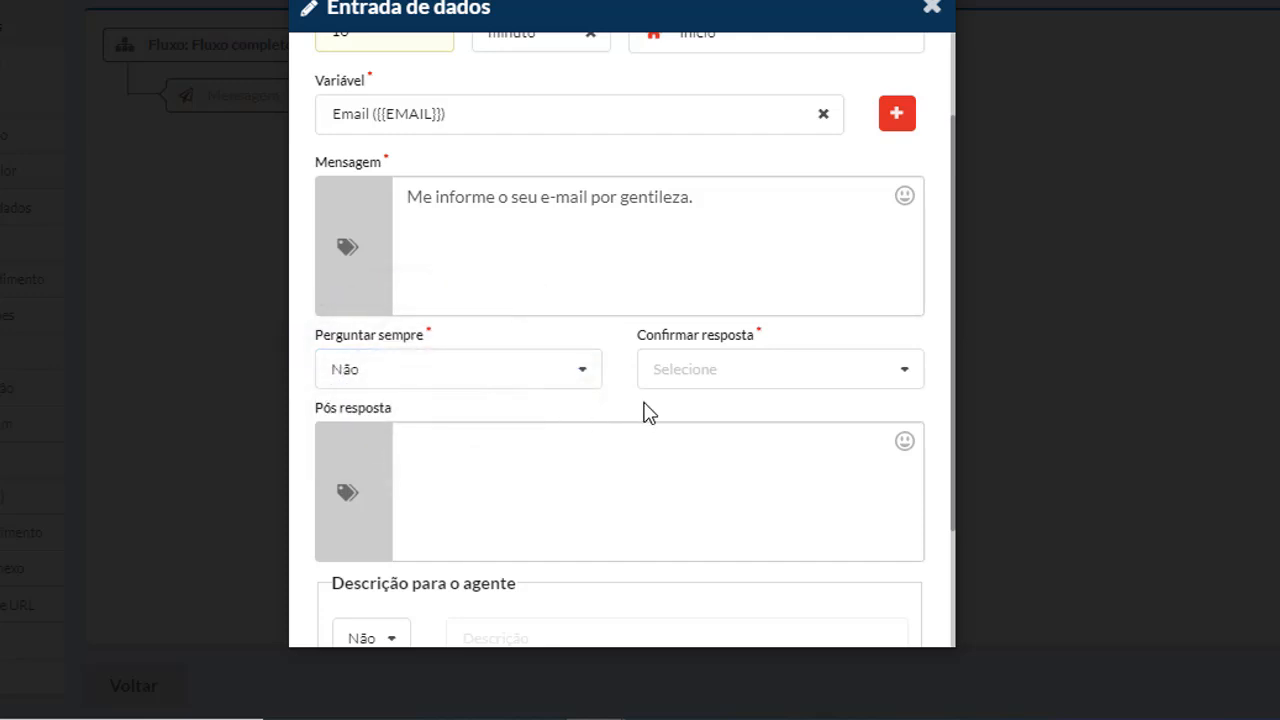
Try Sim for Confirmar resposta before settling on Não, and set the Pós resposta text to "Obrigado pela informação."
{"action": "left_click", "coordinate": [672, 372]}
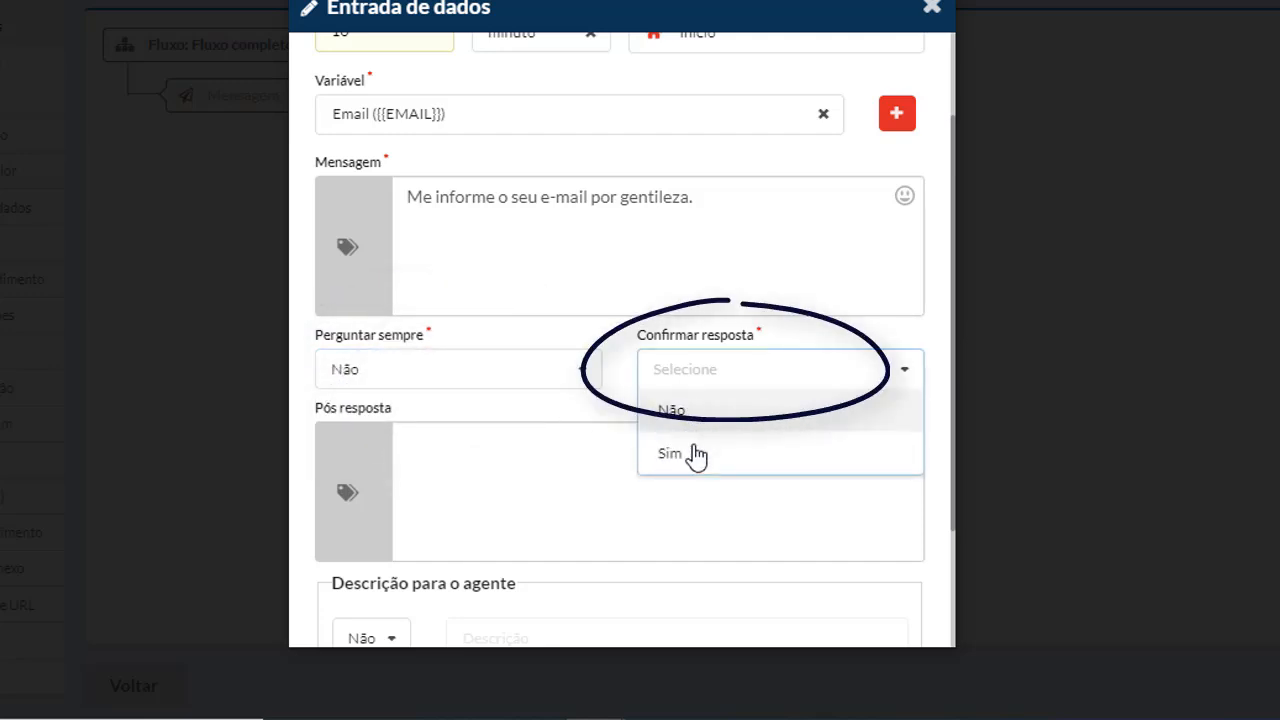
{"action": "left_click", "coordinate": [693, 458]}
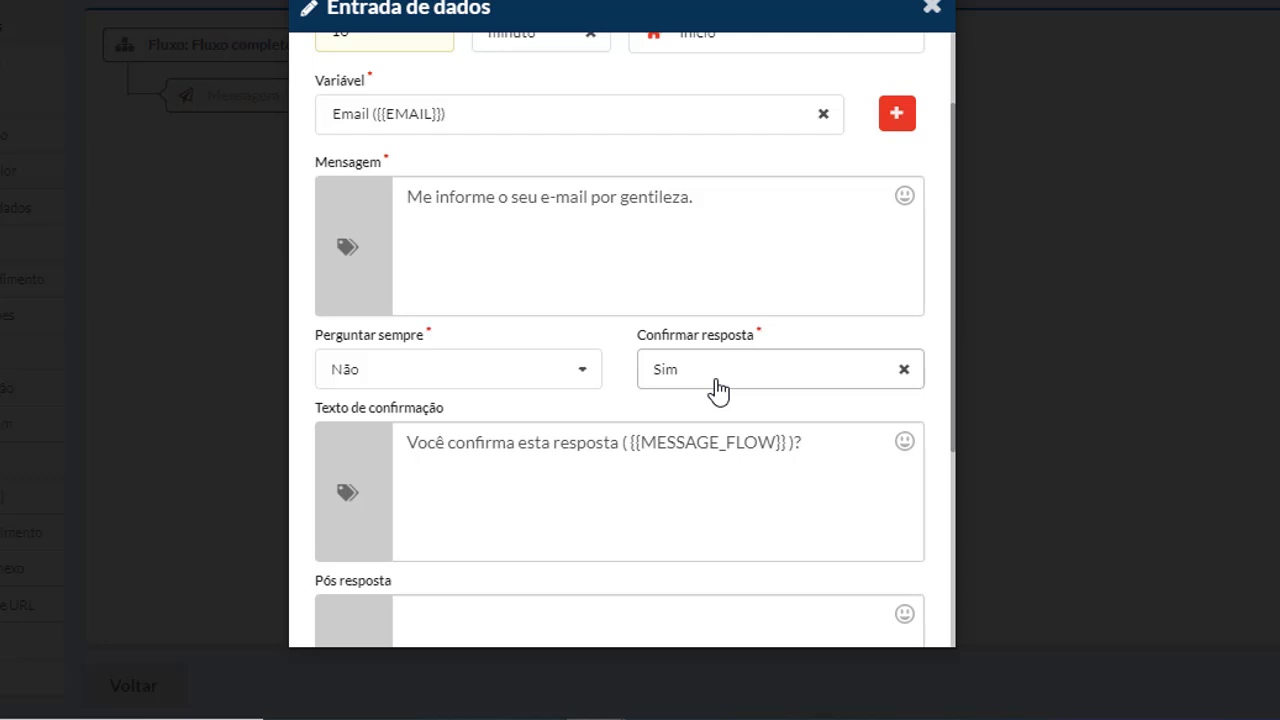
{"action": "left_click", "coordinate": [717, 390]}
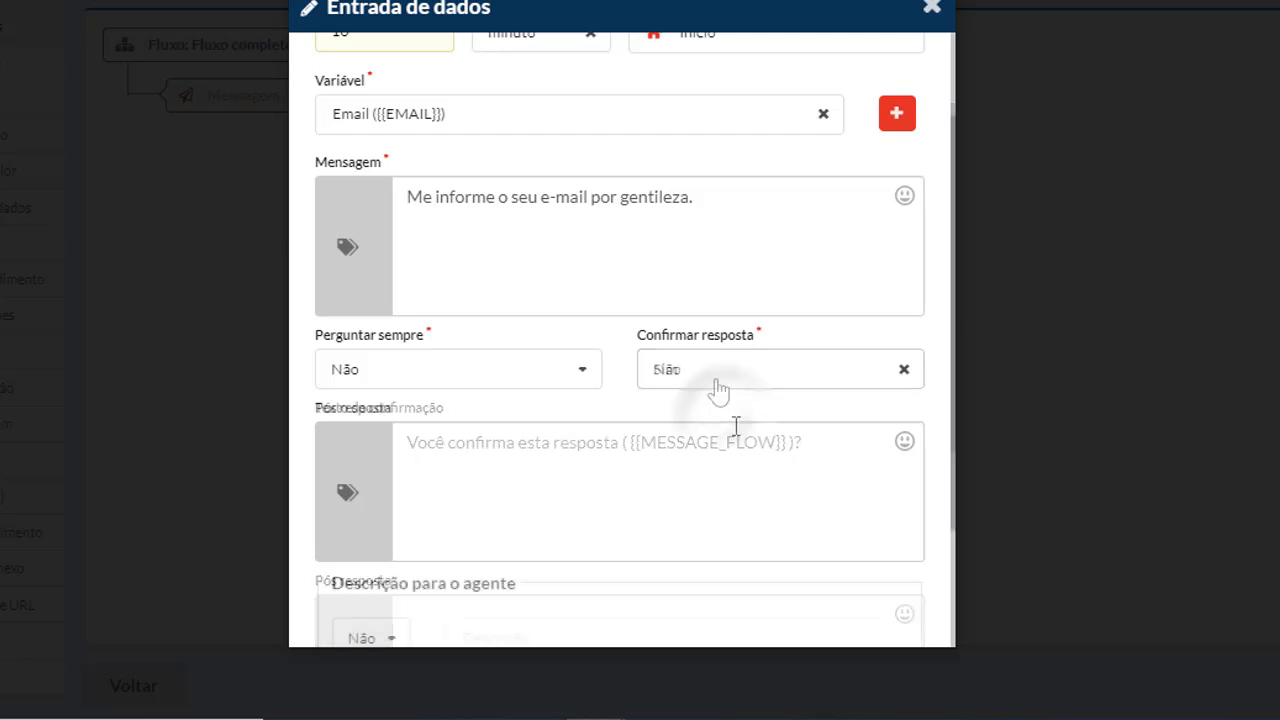
{"action": "left_click", "coordinate": [718, 478]}
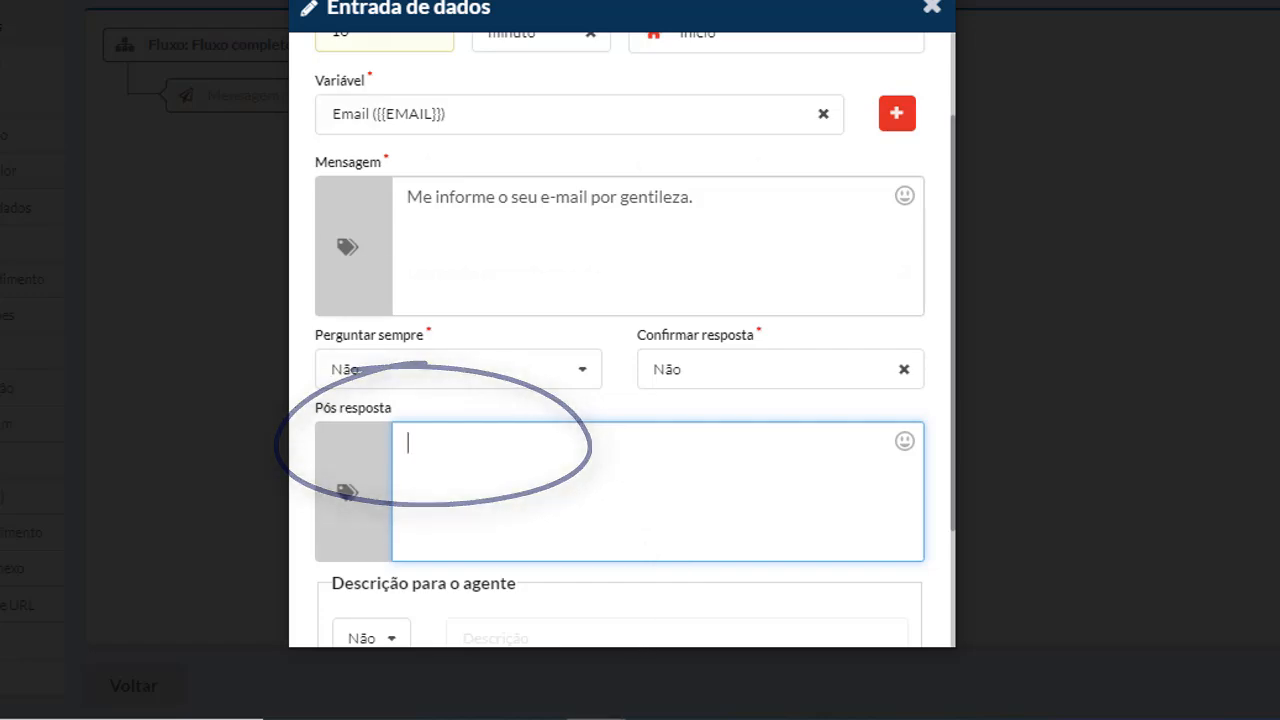
{"action": "type", "text": "Obrigado pela informação."}
Add validations to the data entry with the E-mail validation type and an error limit of 2
{"action": "scroll", "coordinate": [647, 600], "scroll_direction": "down", "scroll_amount": 2}
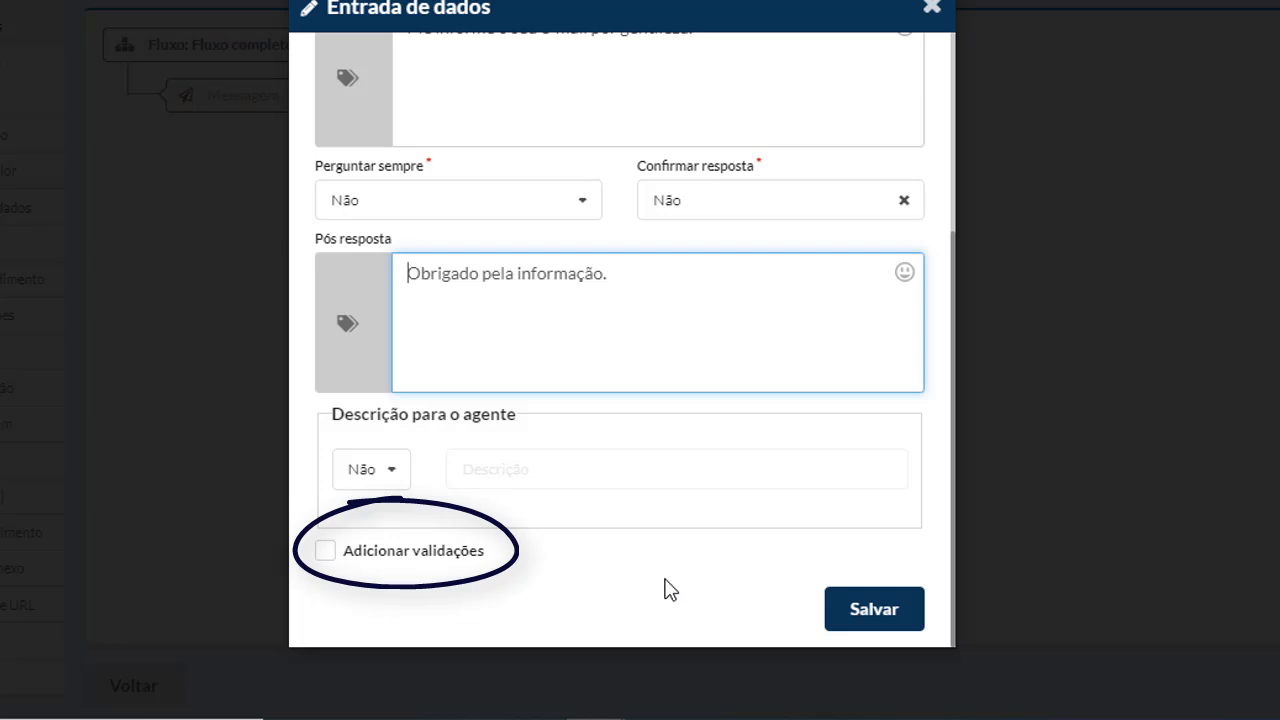
{"action": "left_click", "coordinate": [325, 551]}
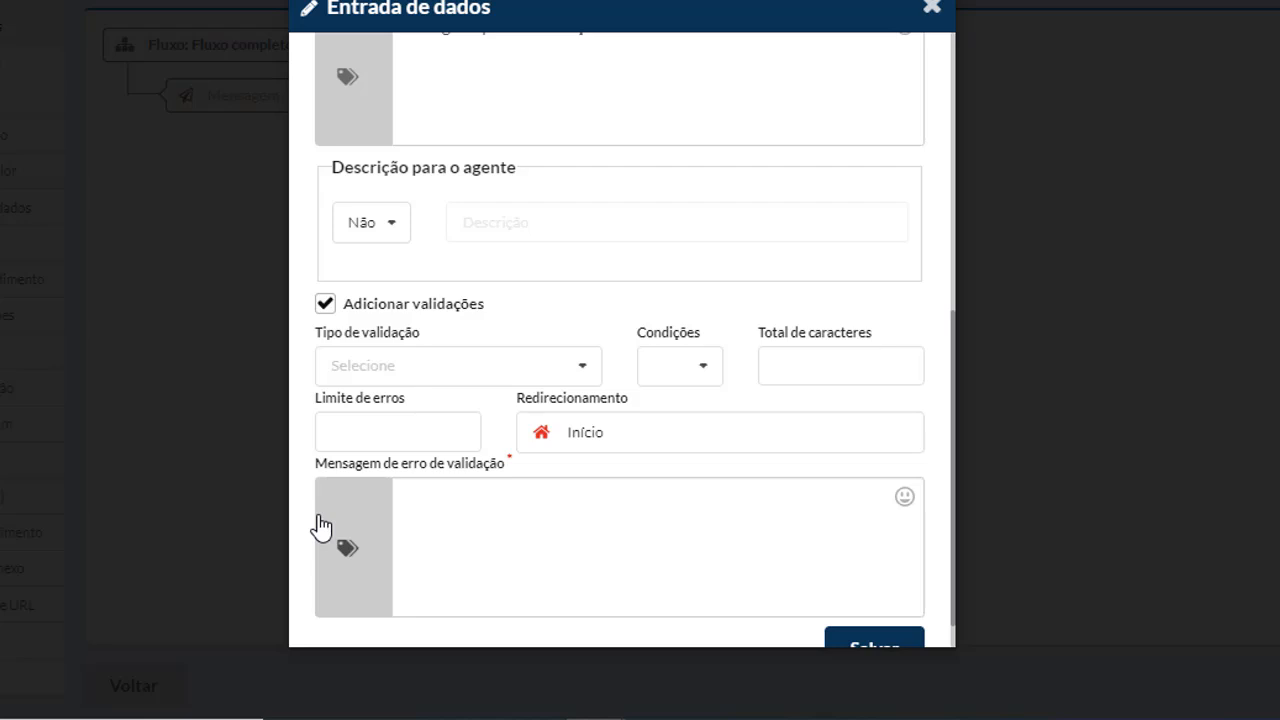
{"action": "left_click", "coordinate": [408, 377]}
{"action": "scroll", "coordinate": [466, 506], "scroll_direction": "down", "scroll_amount": 1}
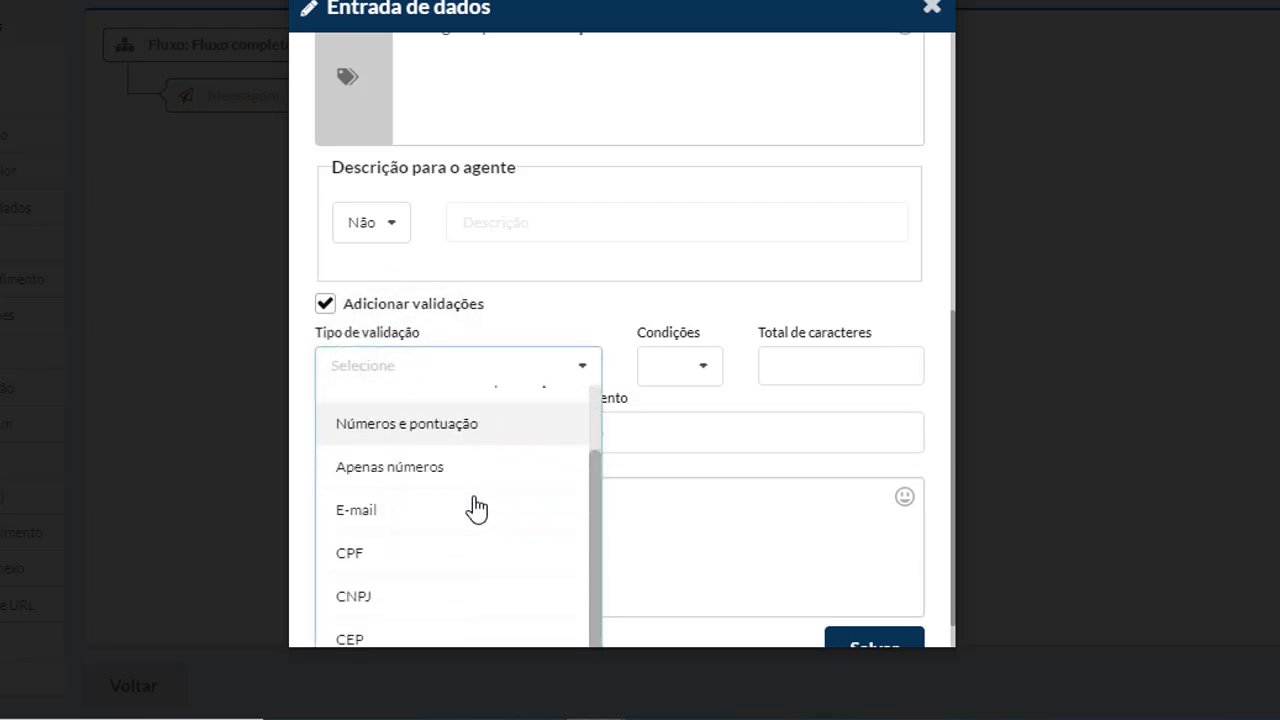
{"action": "left_click", "coordinate": [437, 511]}
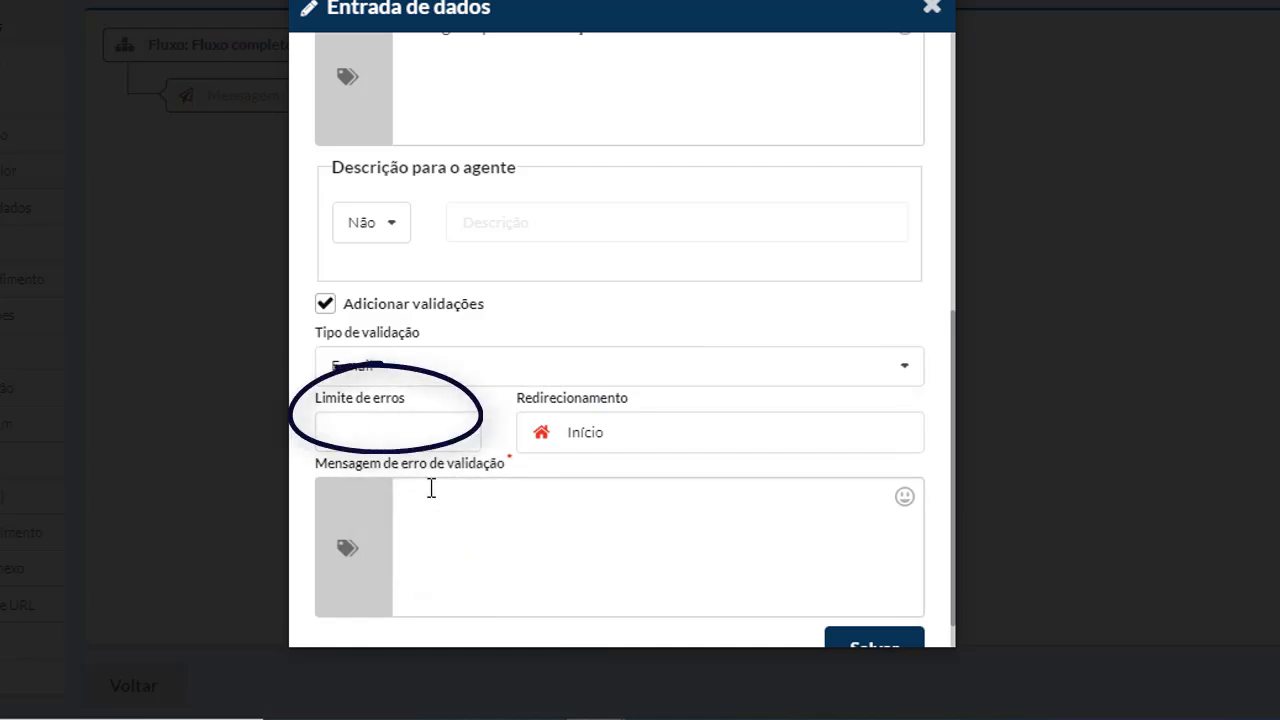
{"action": "left_click", "coordinate": [433, 434]}
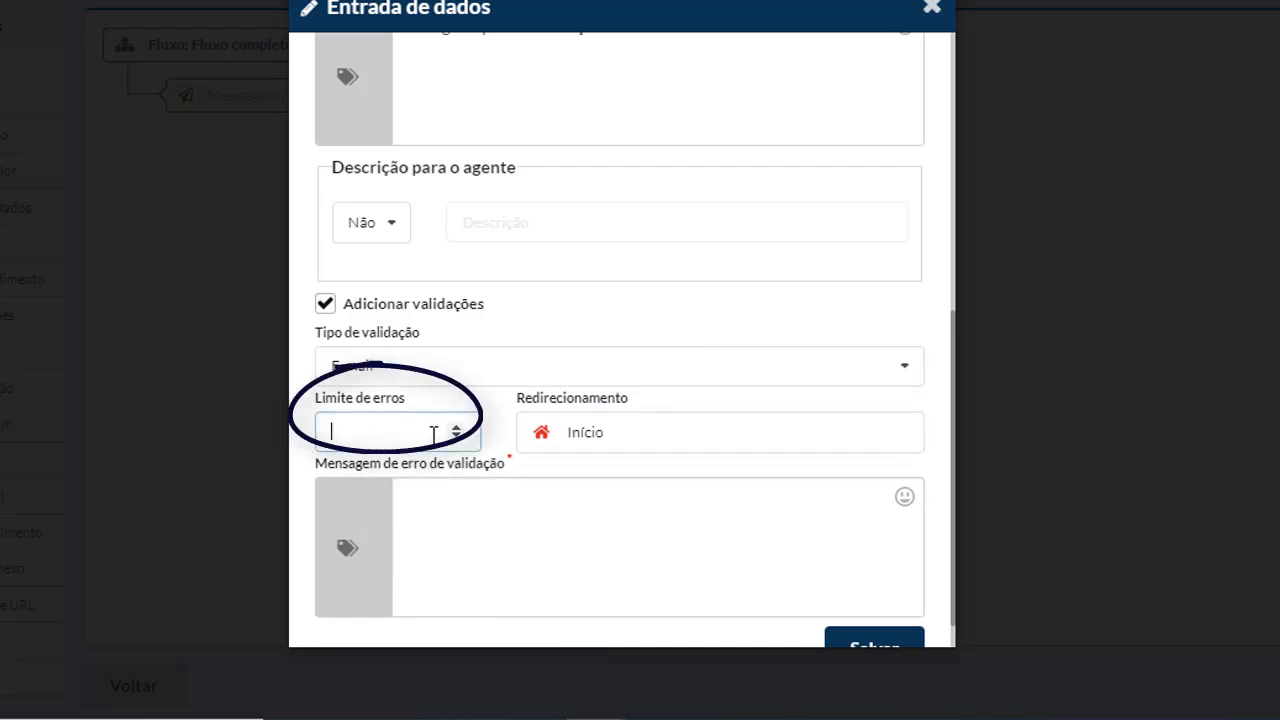
{"action": "type", "text": "2"}
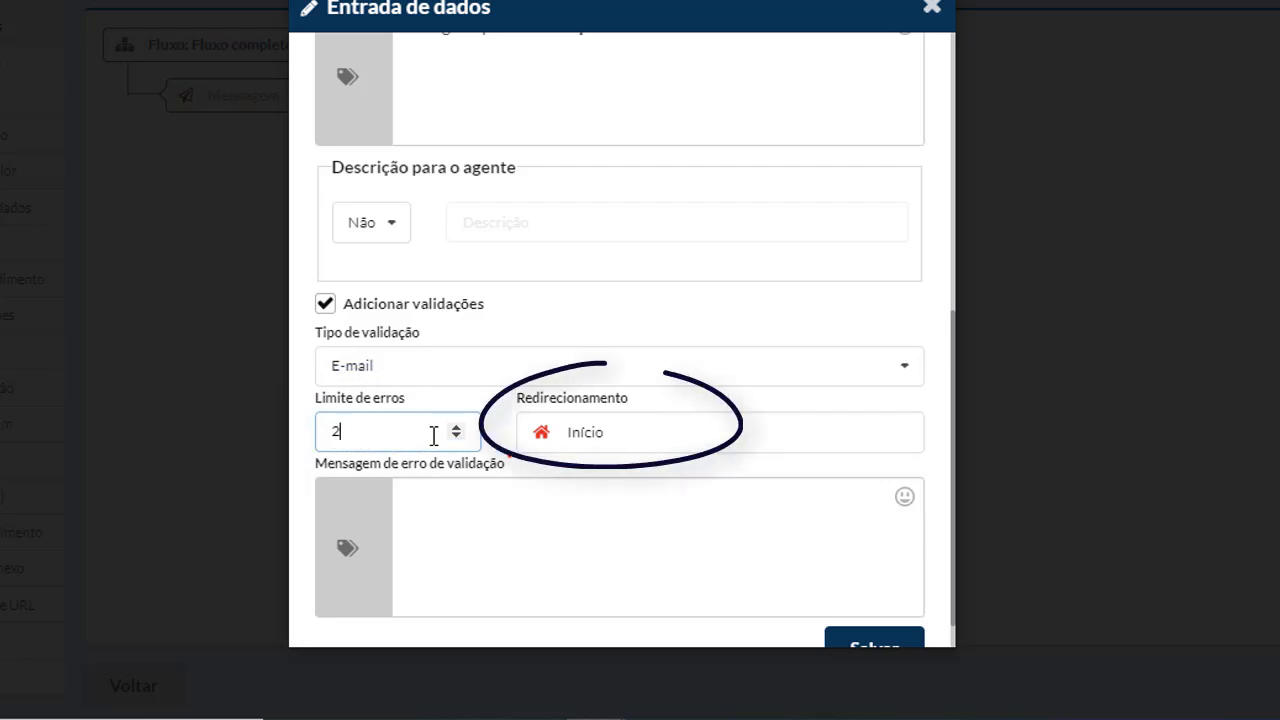
Keep the validation redirect at Início, enter the error message "Essa informação não é válida Coloque um e-mail para prosseguir." and save the data entry
{"action": "left_click", "coordinate": [548, 450]}
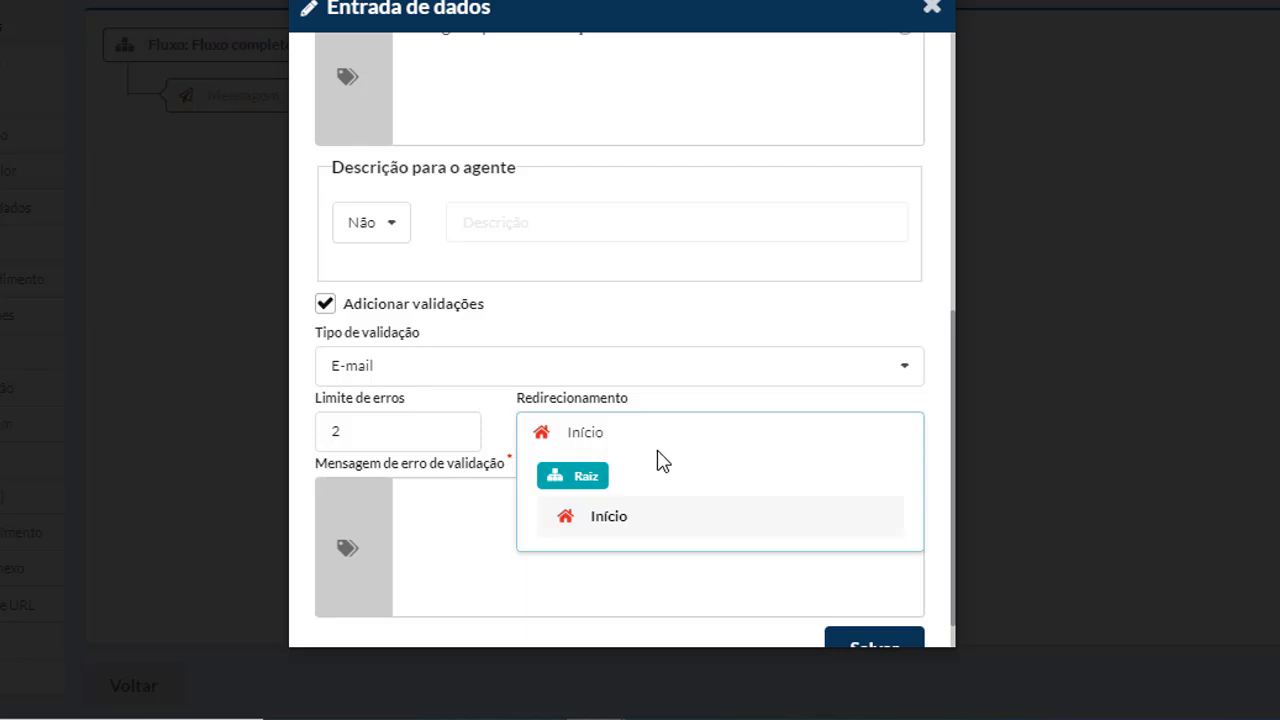
{"action": "left_click", "coordinate": [723, 551]}
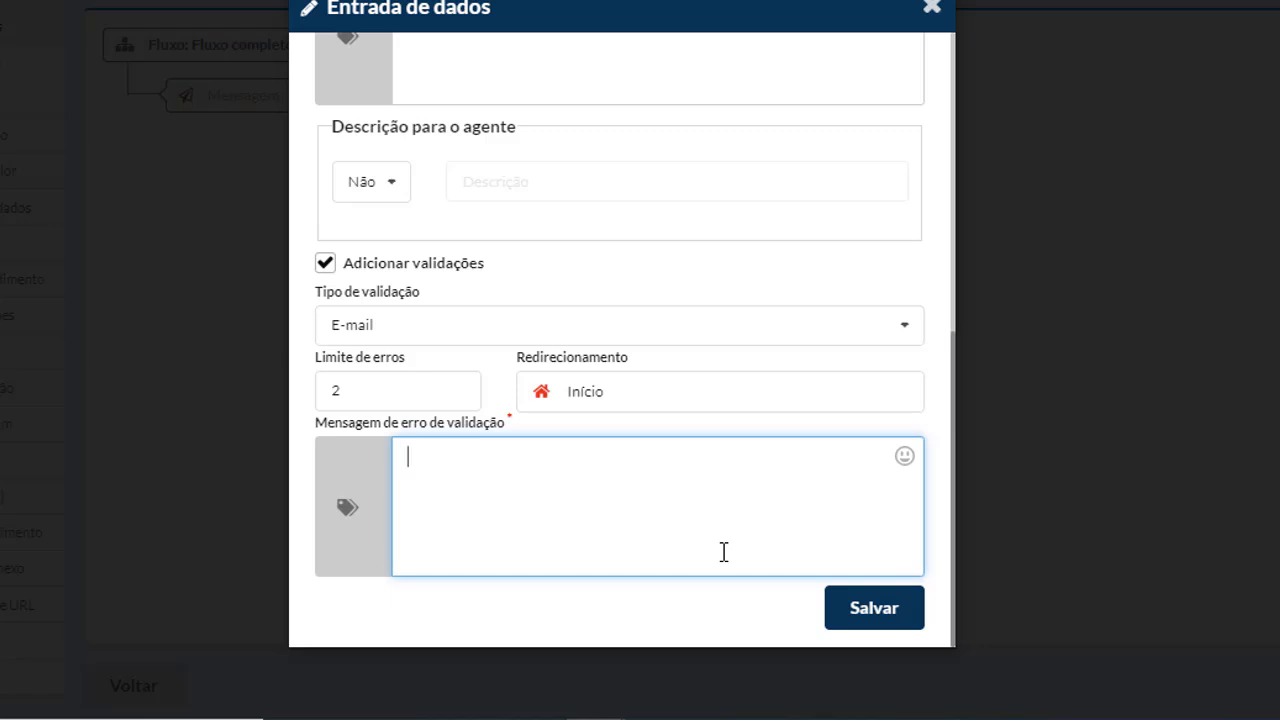
{"action": "type", "text": "Essa informação não é  válida Coloque um e-mail para prosseguir."}
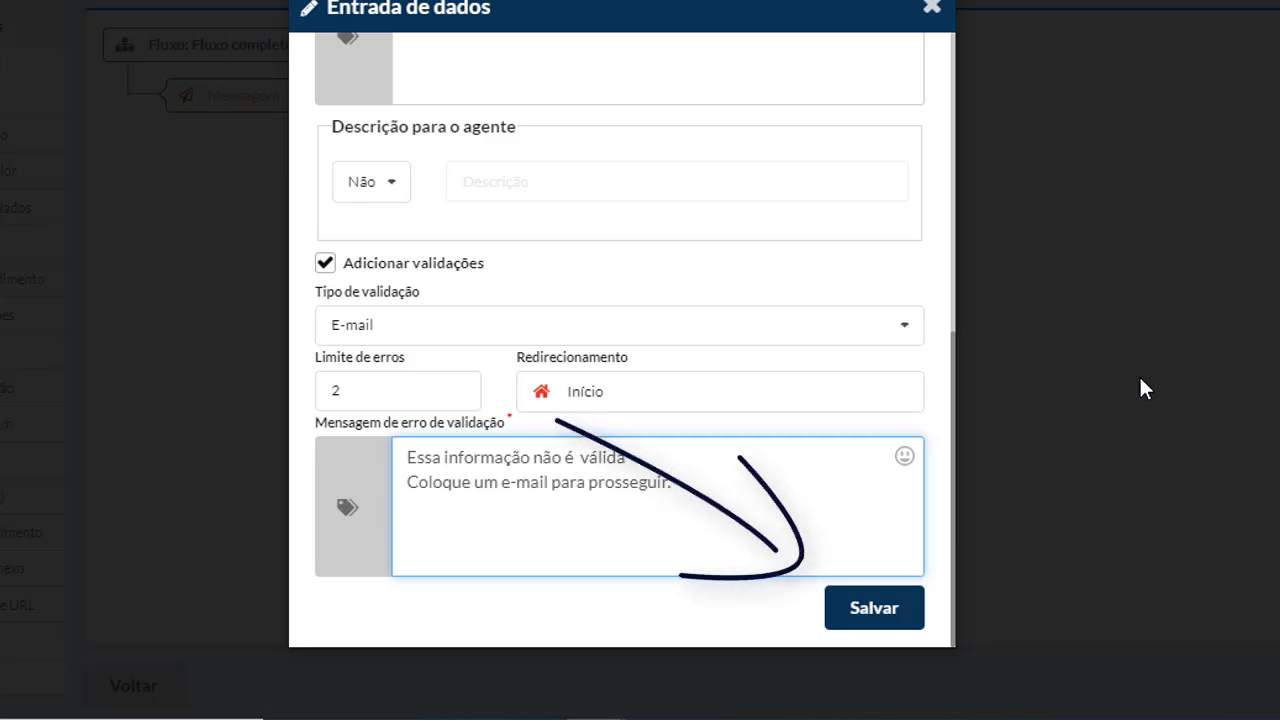
{"action": "left_click", "coordinate": [878, 611]}
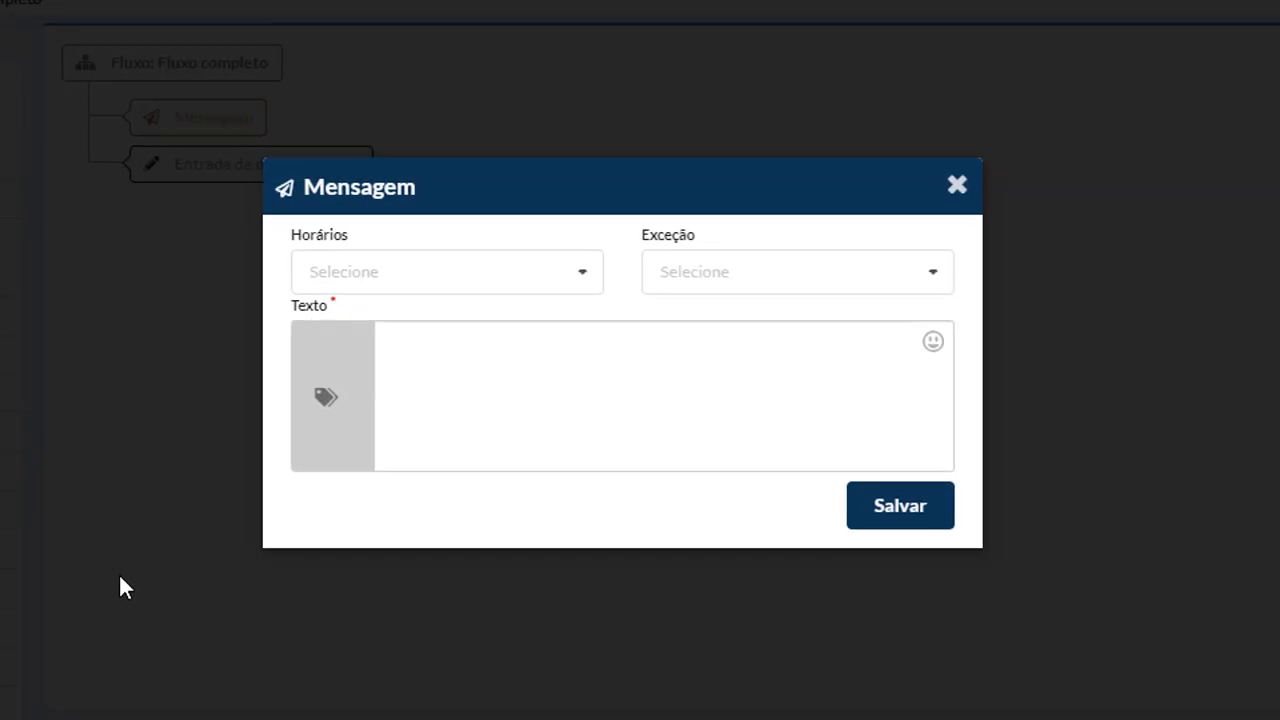
Open the Exceção choices of the second message, and set the e-mail data entry's Horários to Horário comercial
{"action": "left_click", "coordinate": [932, 285]}
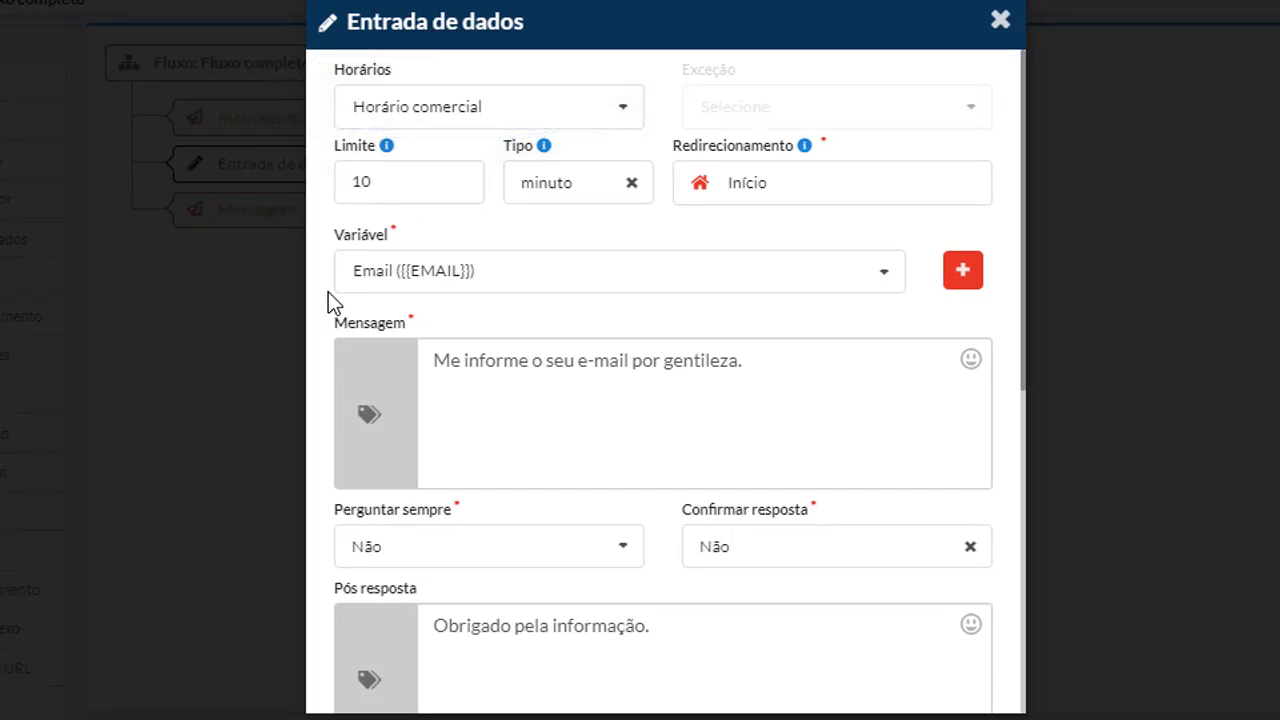
{"action": "left_click", "coordinate": [424, 108]}
{"action": "left_click", "coordinate": [596, 138]}
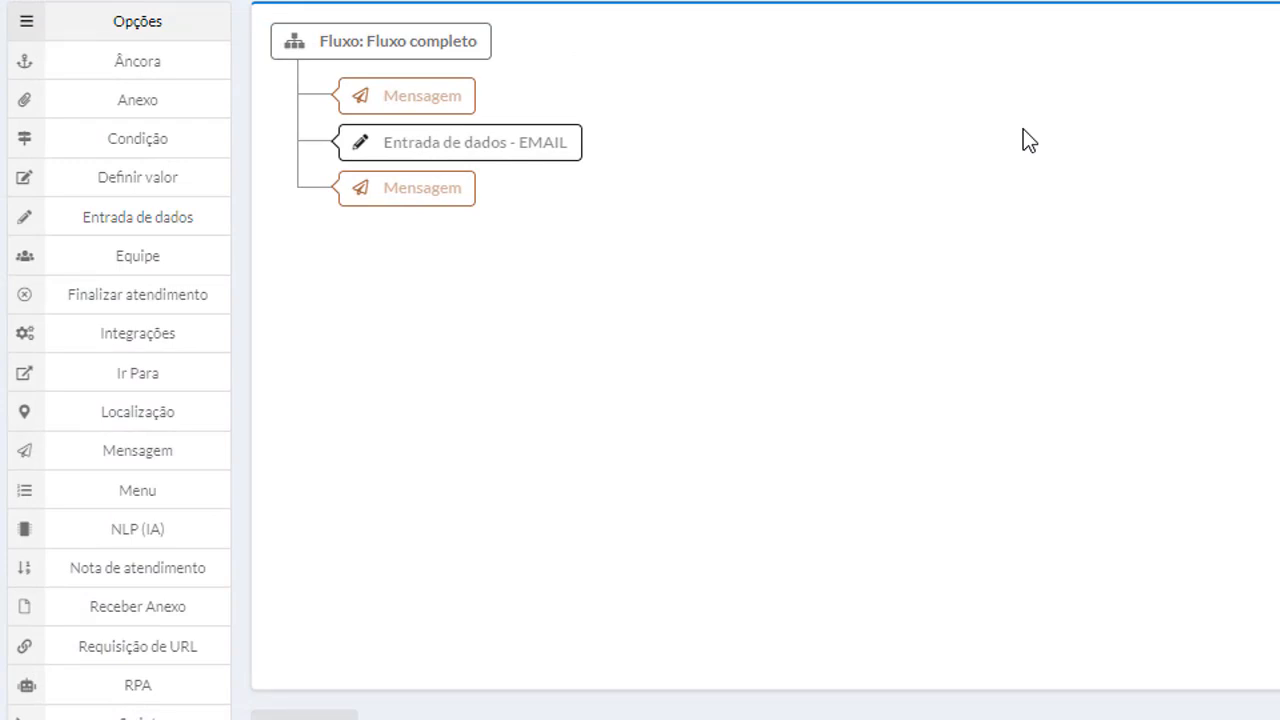
Move the second message above the e-mail data entry in the flow tree, and return it below
{"action": "left_click_drag", "start_coordinate": [436, 203], "coordinate": [503, 153]}
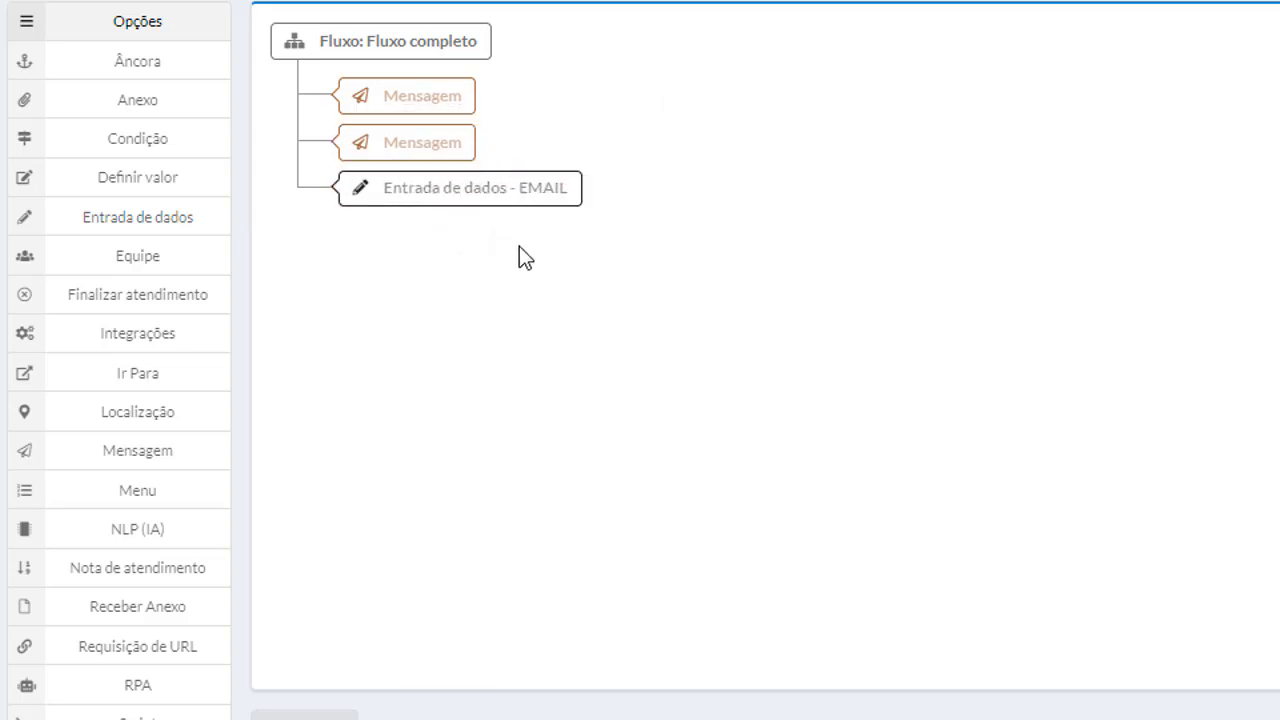
{"action": "left_click_drag", "start_coordinate": [405, 152], "coordinate": [634, 300]}
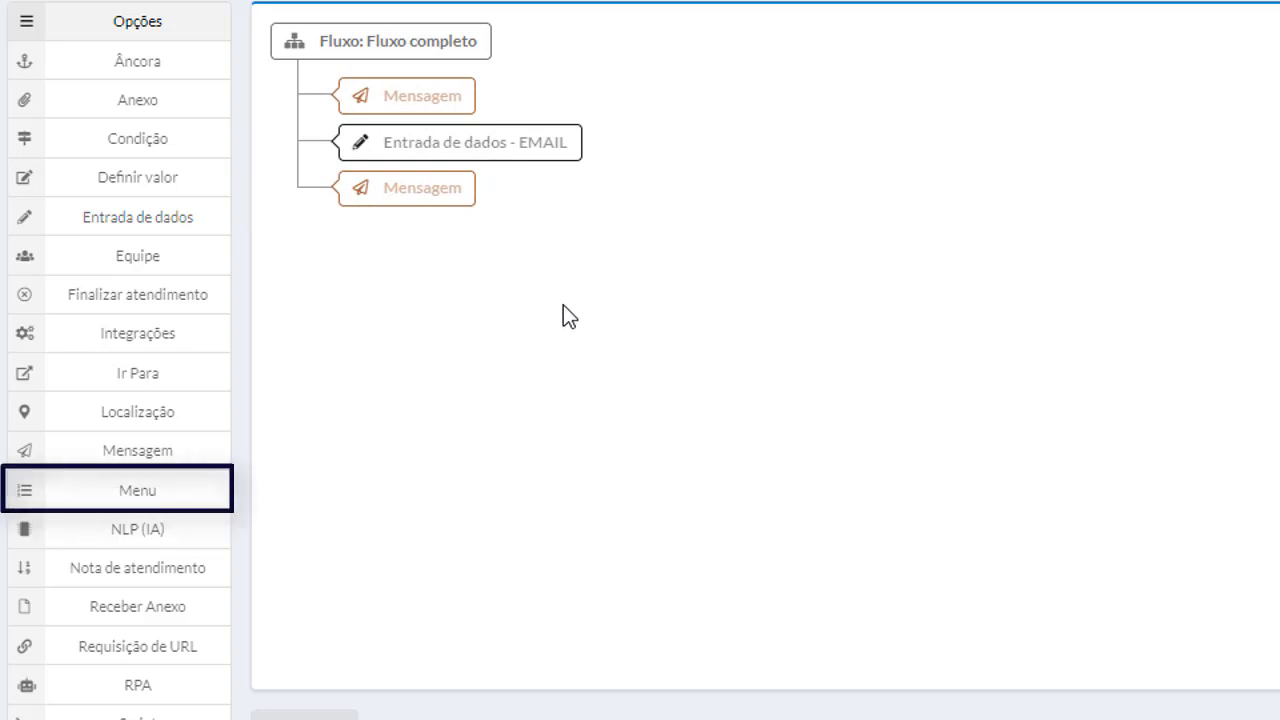
Add a menu named Principal with a 10-minute limit, 2 attempts, a 200-character limit and options Comercial, Suporte and Financeiro, and save it
{"action": "left_click", "coordinate": [150, 490]}
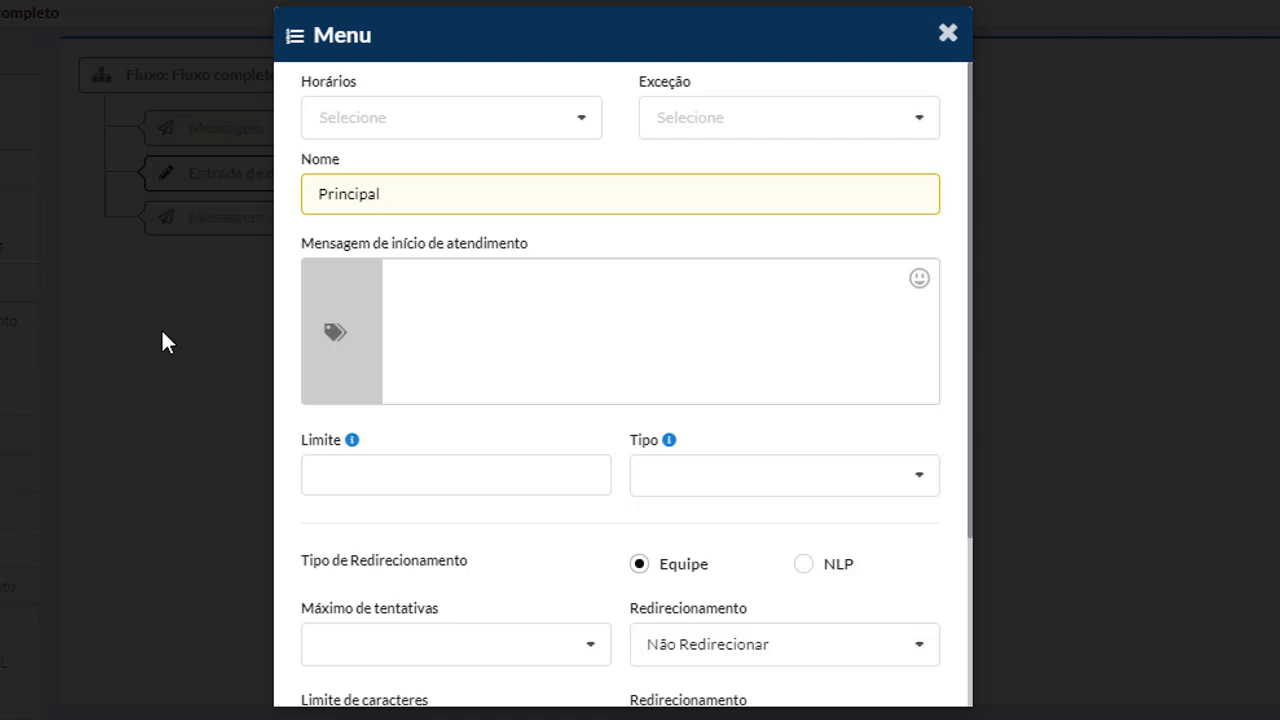
{"action": "key", "text": "Tab"}
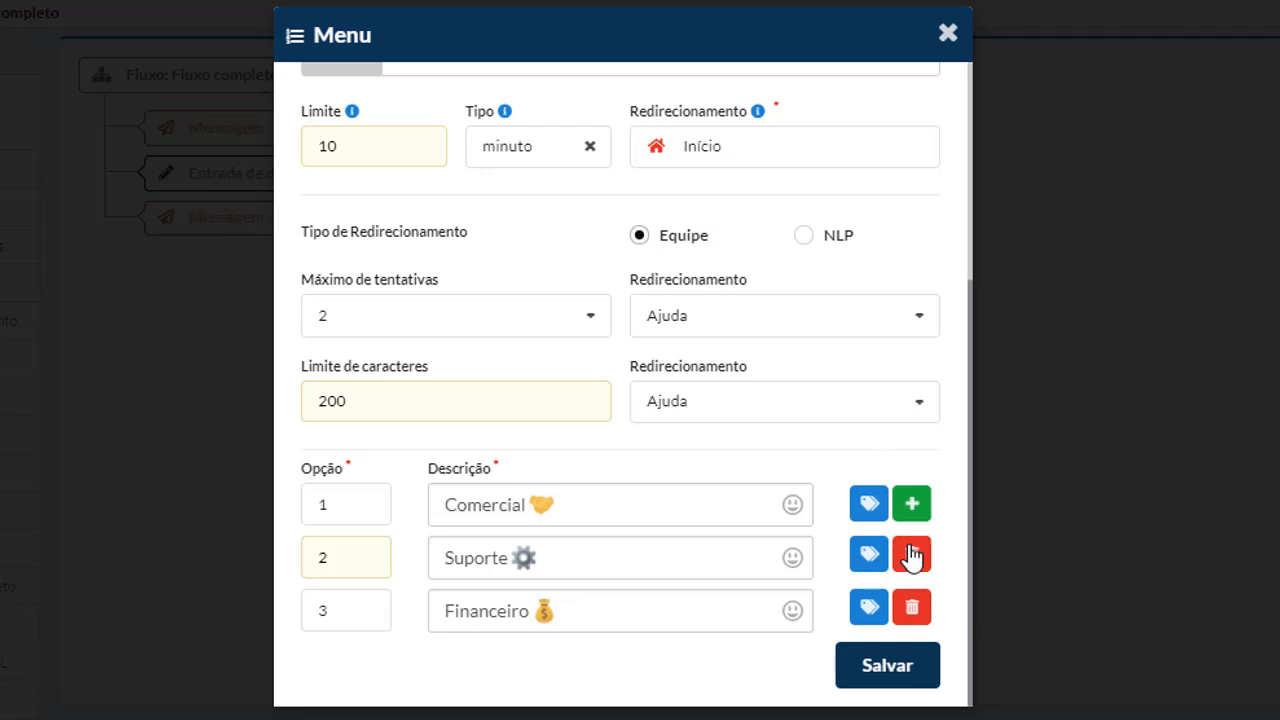
{"action": "left_click", "coordinate": [912, 667]}
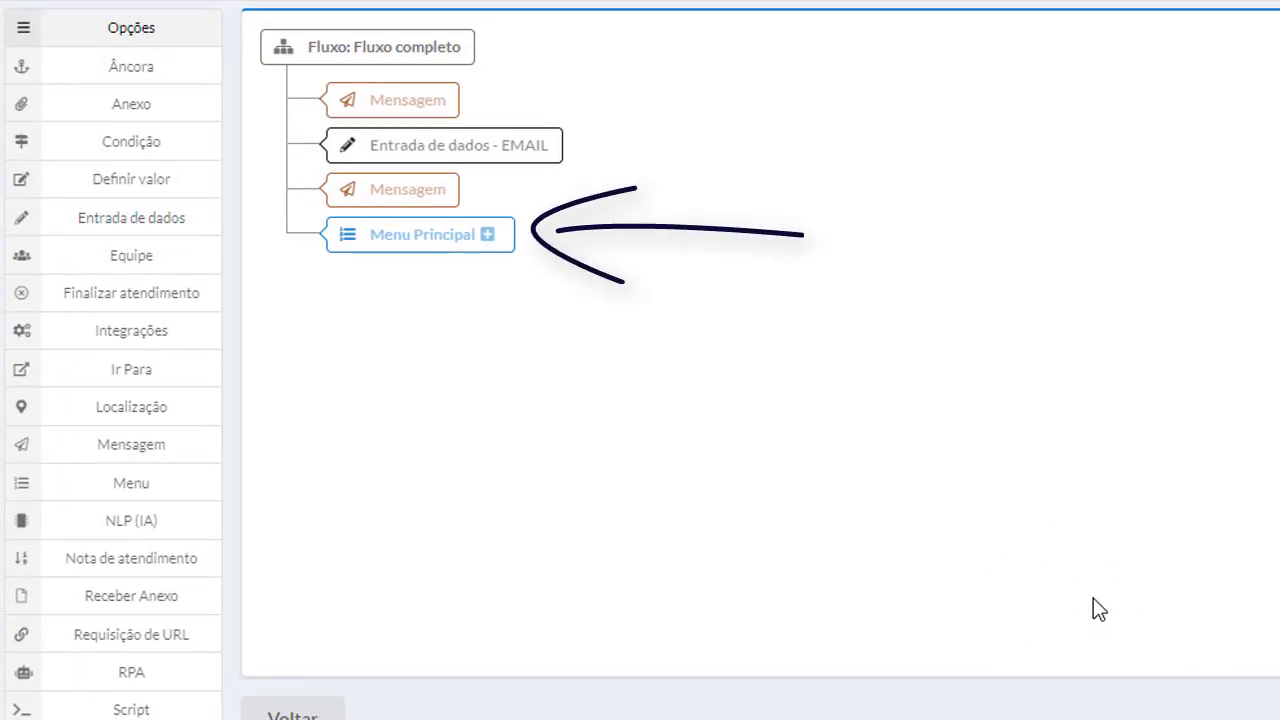
Add a menu named Submenu comercial under the Comercial option, with the options Tabela de preço and Falar com um agente, and expand it
{"action": "left_click", "coordinate": [488, 234]}
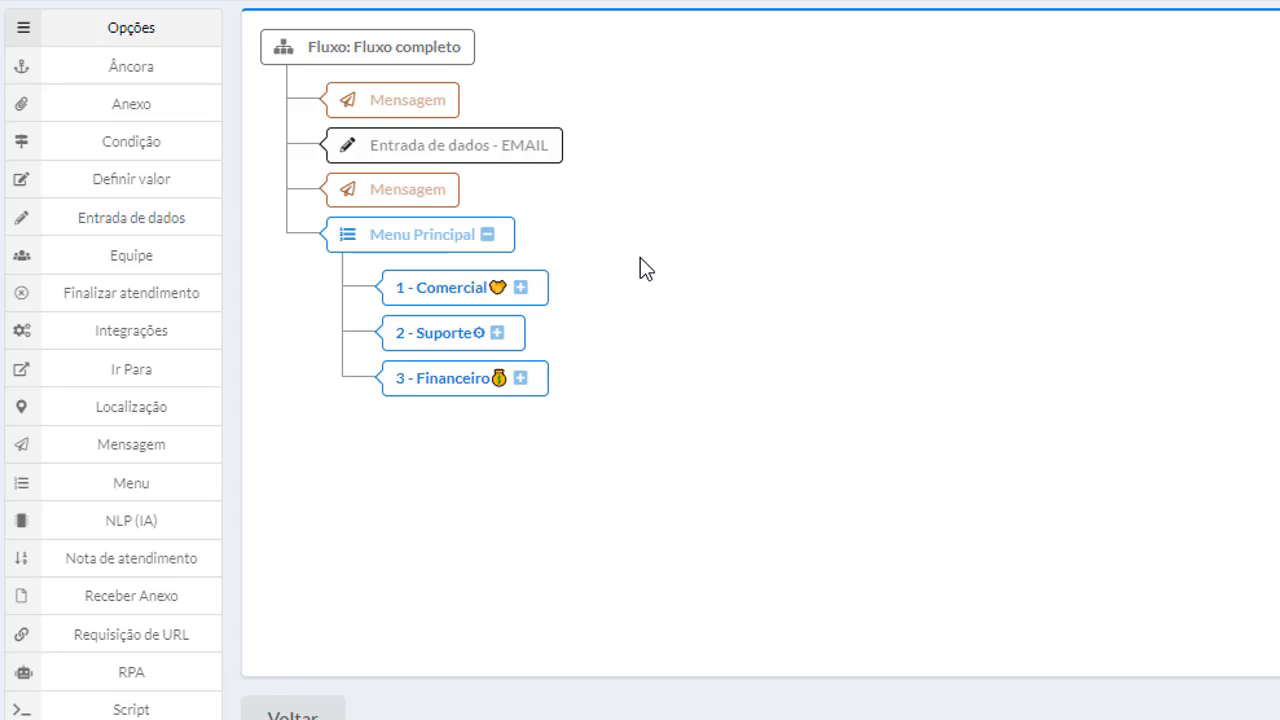
{"action": "left_click", "coordinate": [523, 288]}
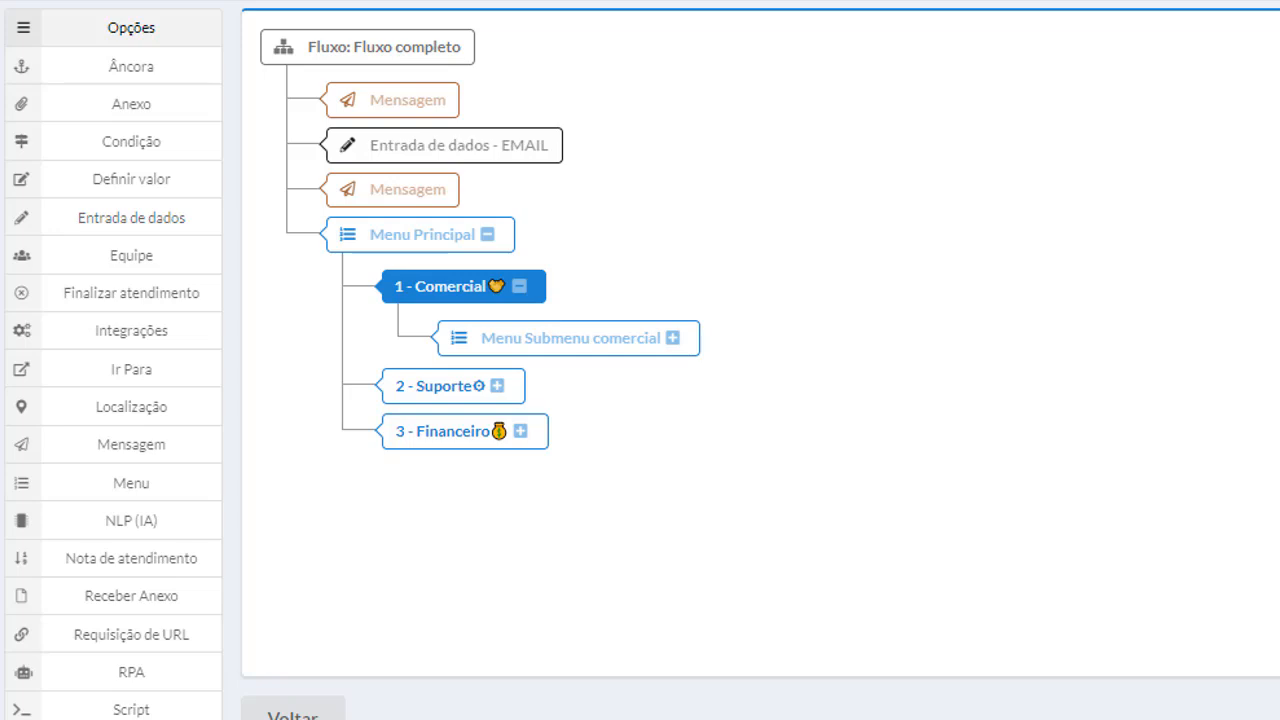
{"action": "left_click", "coordinate": [673, 339]}
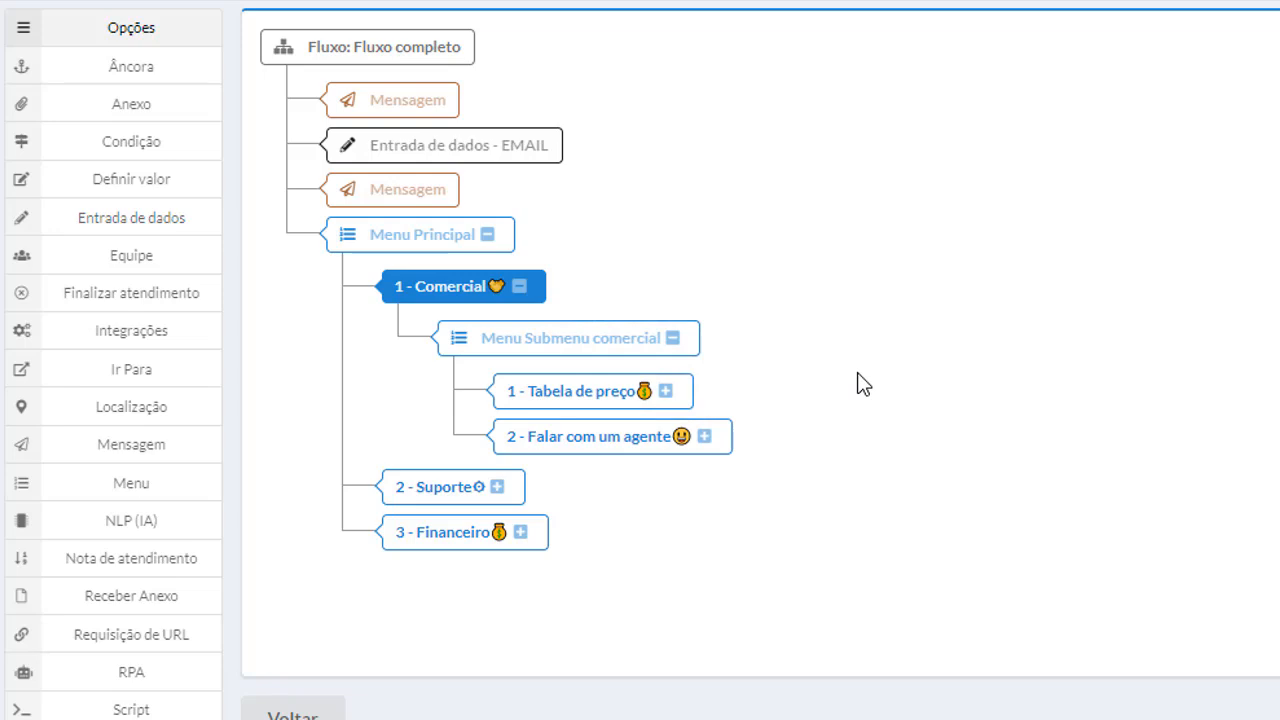
Attach the image fundo_fortics.png to the Tabela de preço option and save the attachment without a caption
{"action": "left_click", "coordinate": [664, 392]}
{"action": "left_click", "coordinate": [666, 393]}
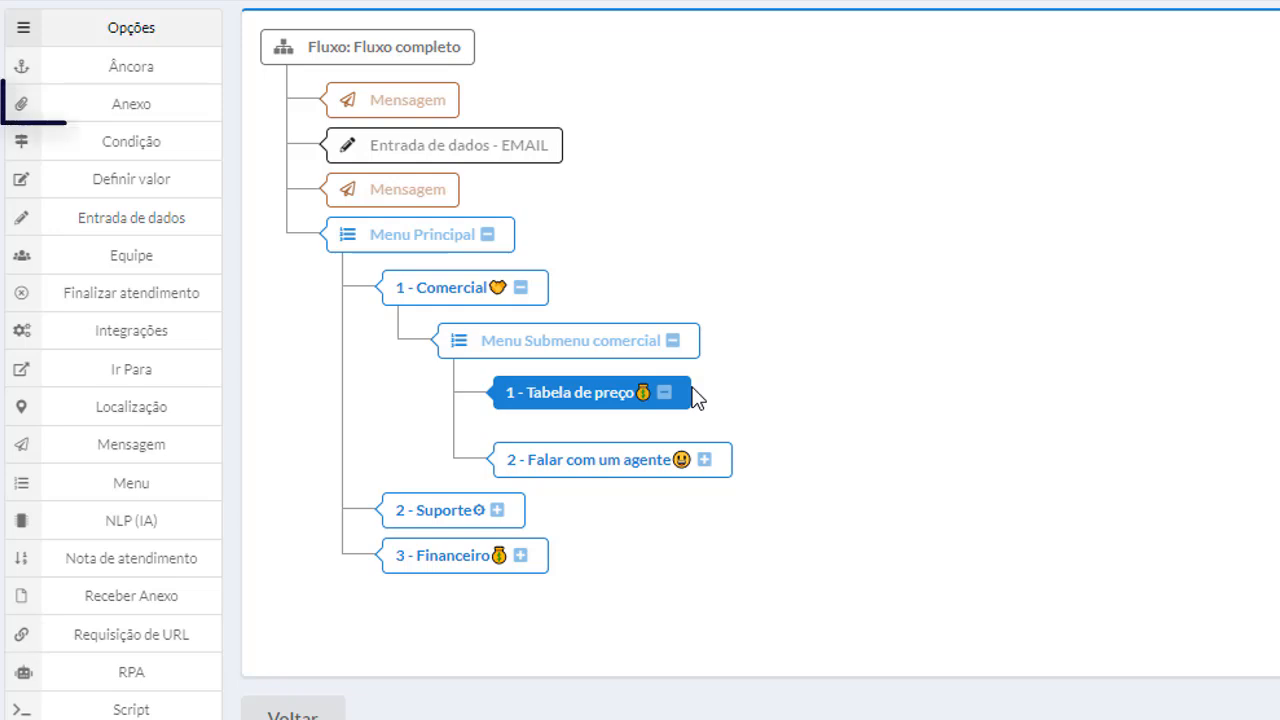
{"action": "left_click", "coordinate": [185, 106]}
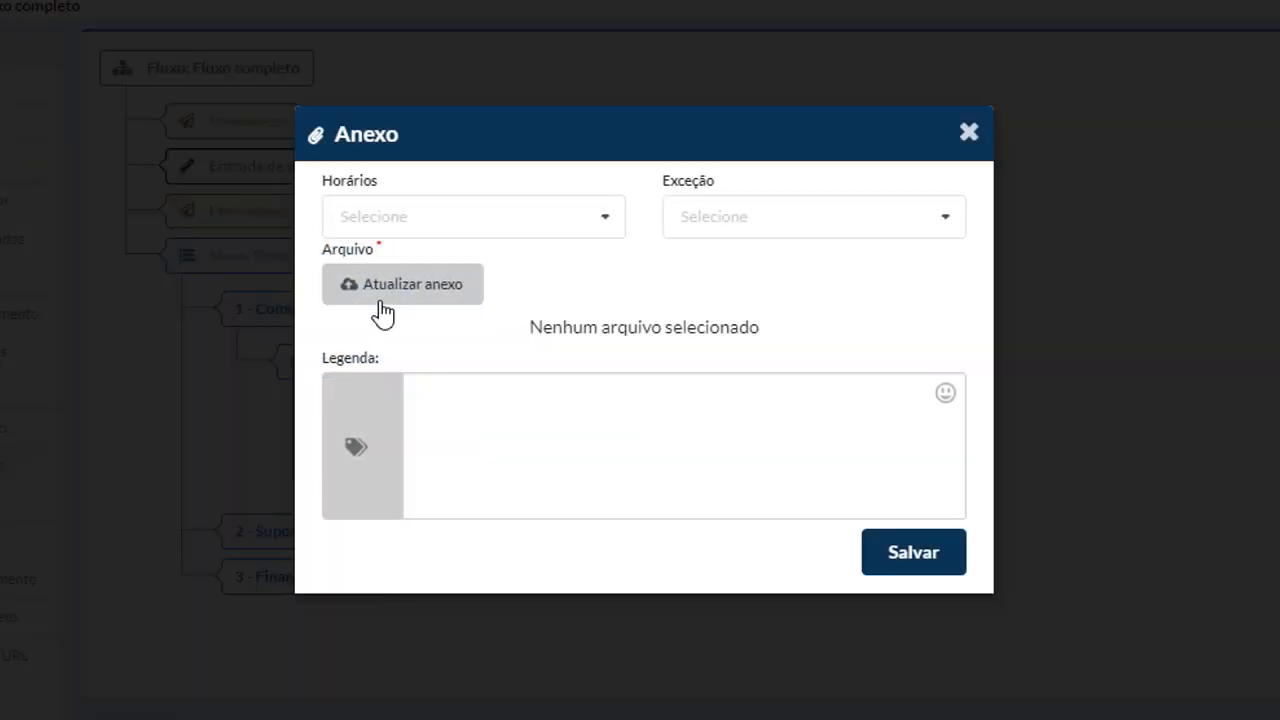
{"action": "left_click", "coordinate": [373, 267]}
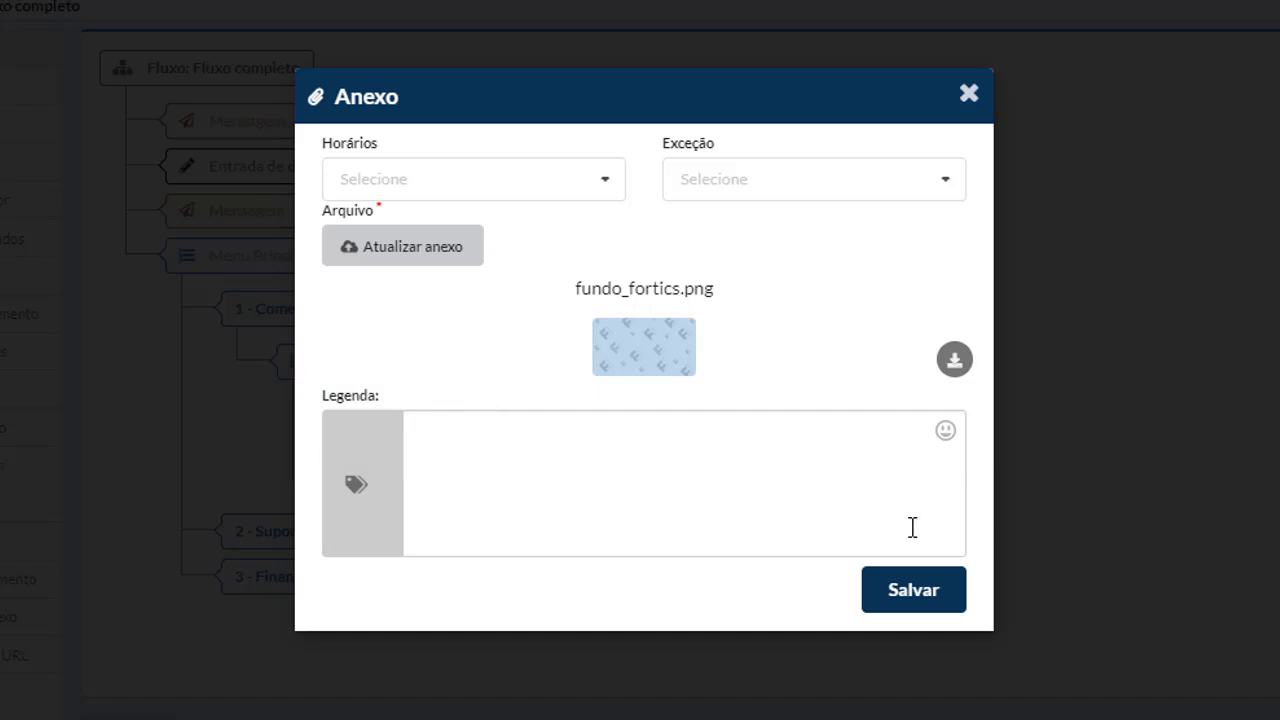
{"action": "left_click", "coordinate": [894, 600]}
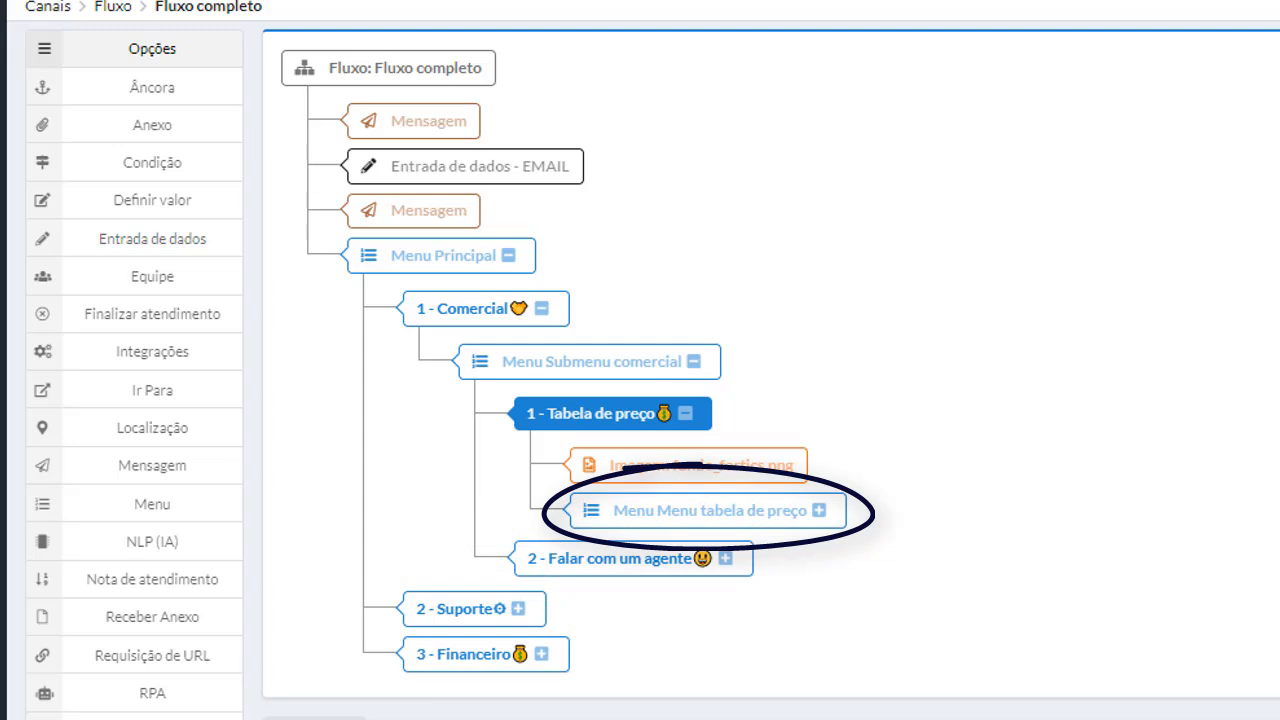
Expand the Menu tabela de preço and start a Finalizar atendimento action under its option 3 - Finalizar atendimento
{"action": "left_click", "coordinate": [820, 511]}
{"action": "scroll", "coordinate": [1200, 557], "scroll_direction": "down", "scroll_amount": 2}
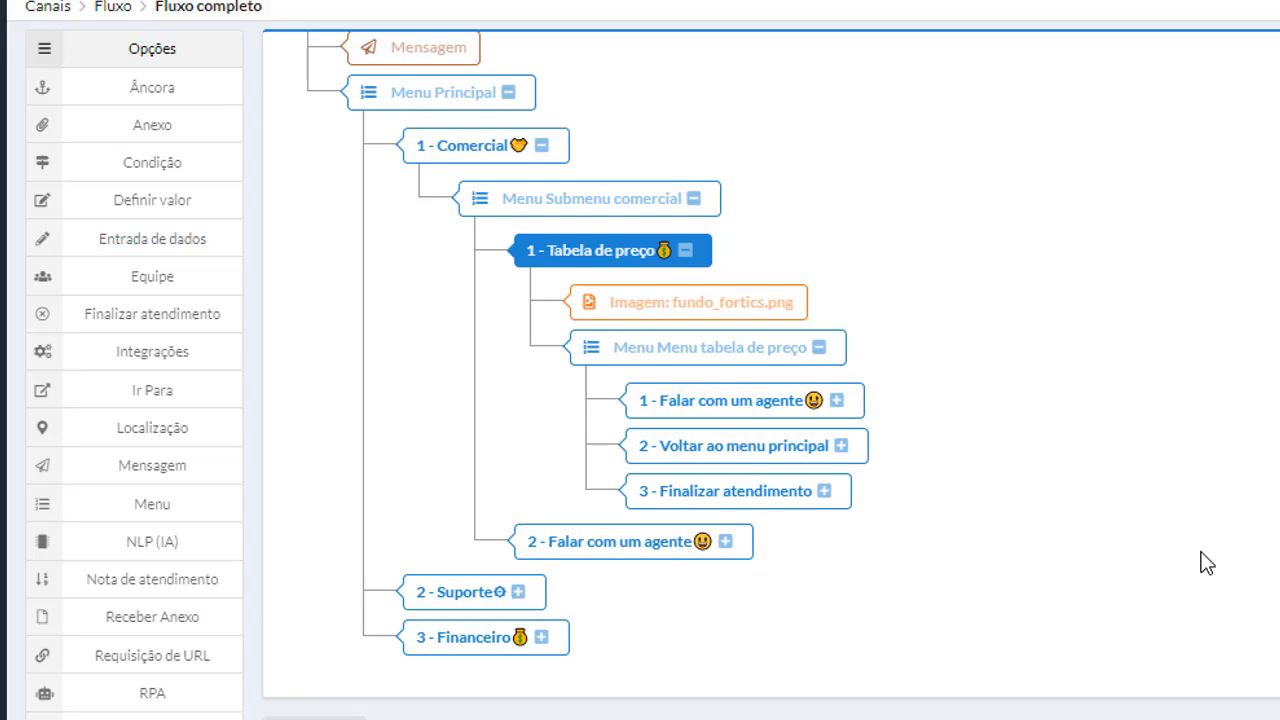
{"action": "left_click", "coordinate": [762, 499]}
{"action": "left_click", "coordinate": [821, 492]}
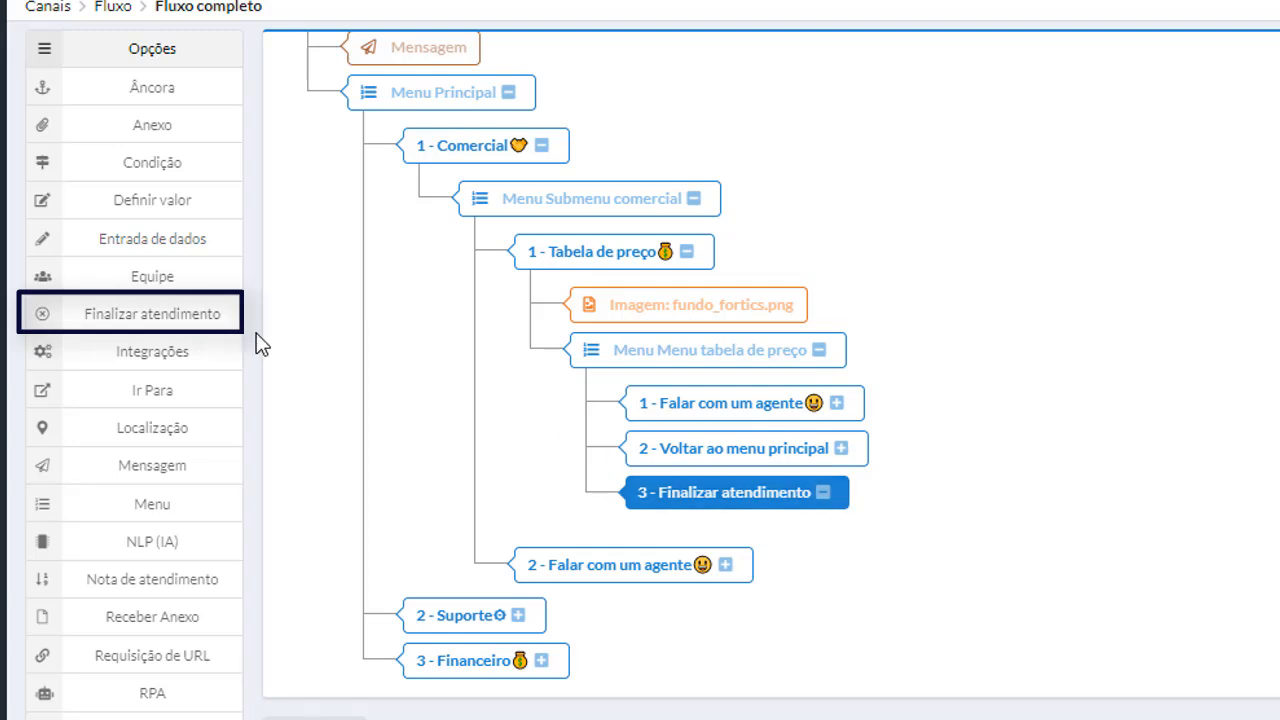
{"action": "left_click", "coordinate": [214, 322]}
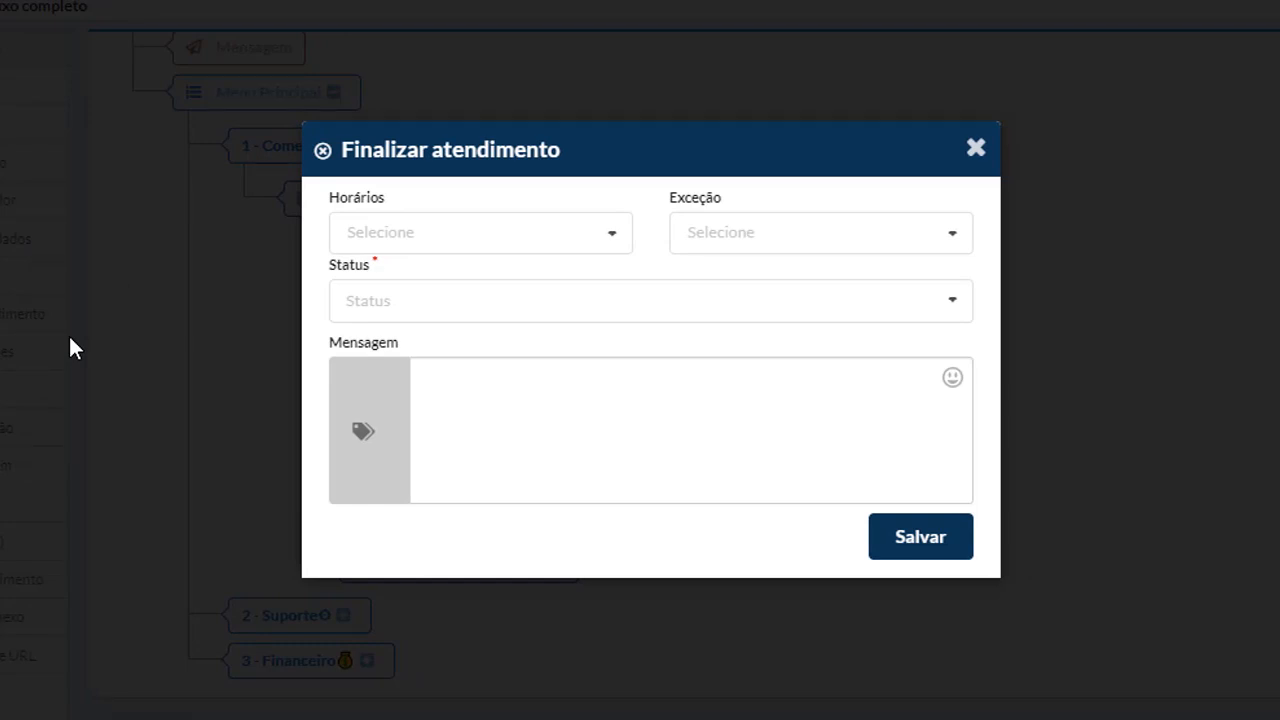
Set the closing action's status to Sucesso with the message "O seu atendimento foi finalizado." and save it
{"action": "left_click", "coordinate": [588, 305]}
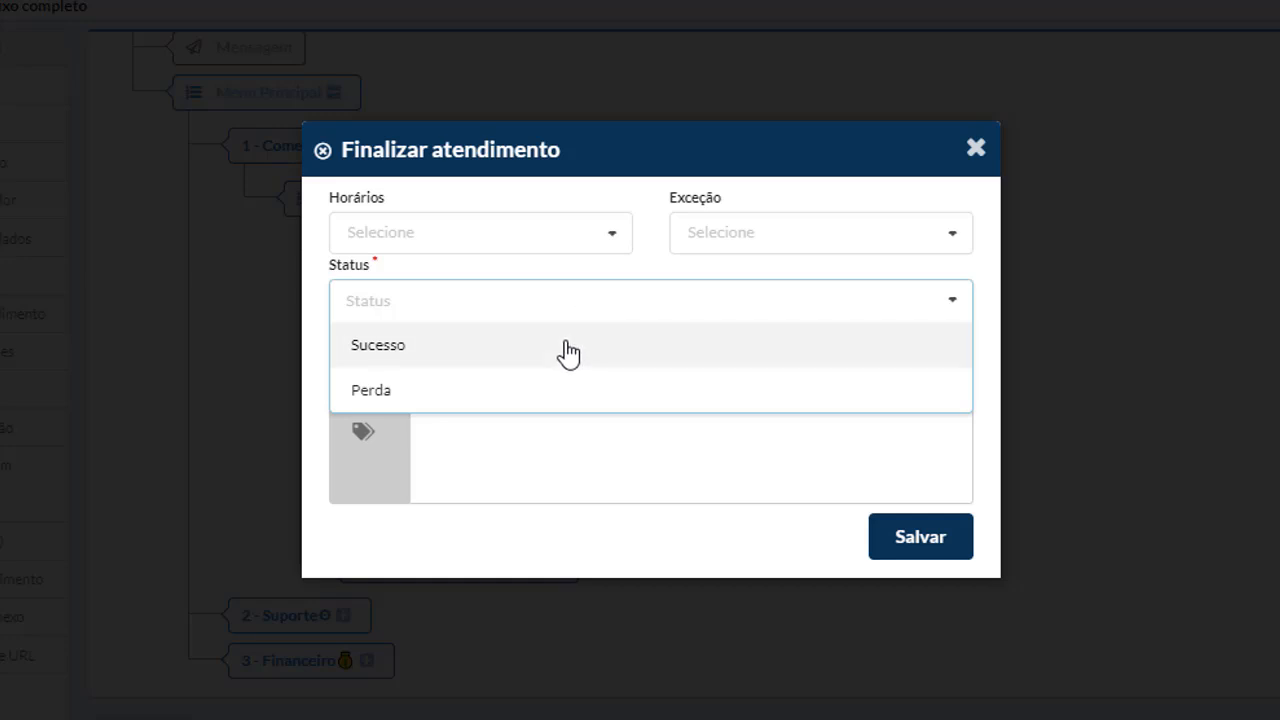
{"action": "left_click", "coordinate": [563, 350]}
{"action": "left_click", "coordinate": [583, 406]}
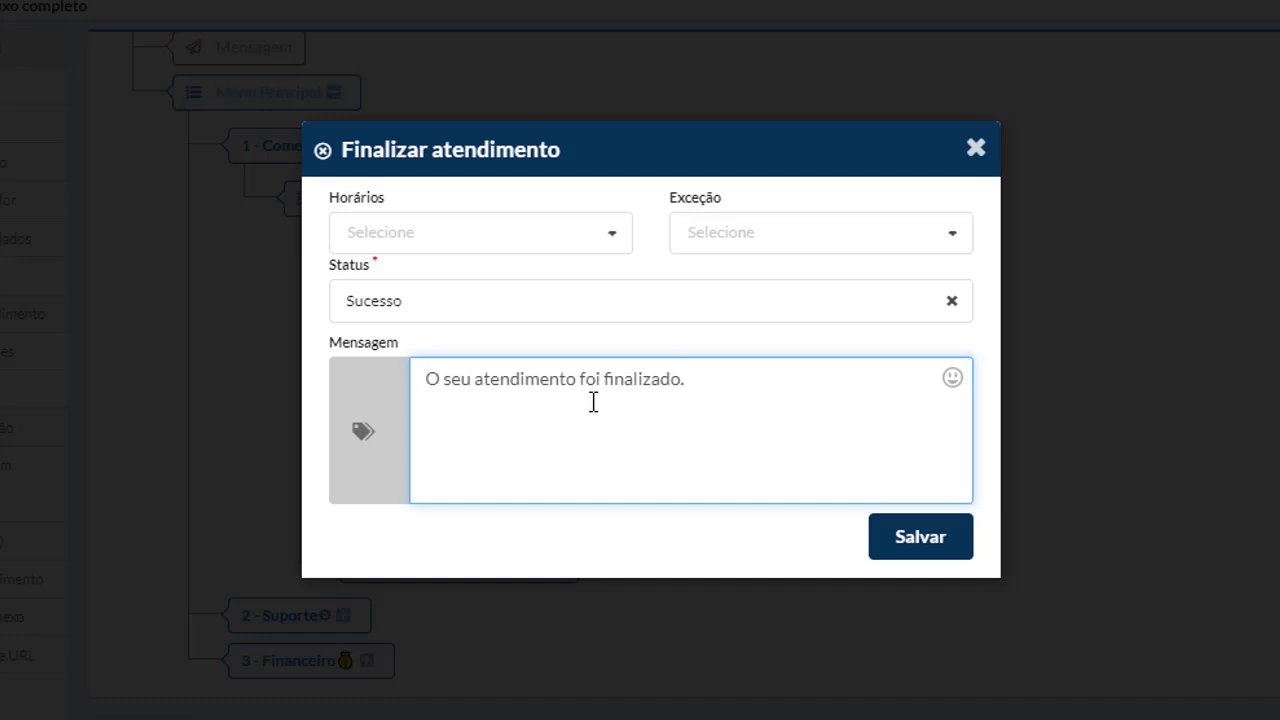
{"action": "left_click", "coordinate": [937, 548]}
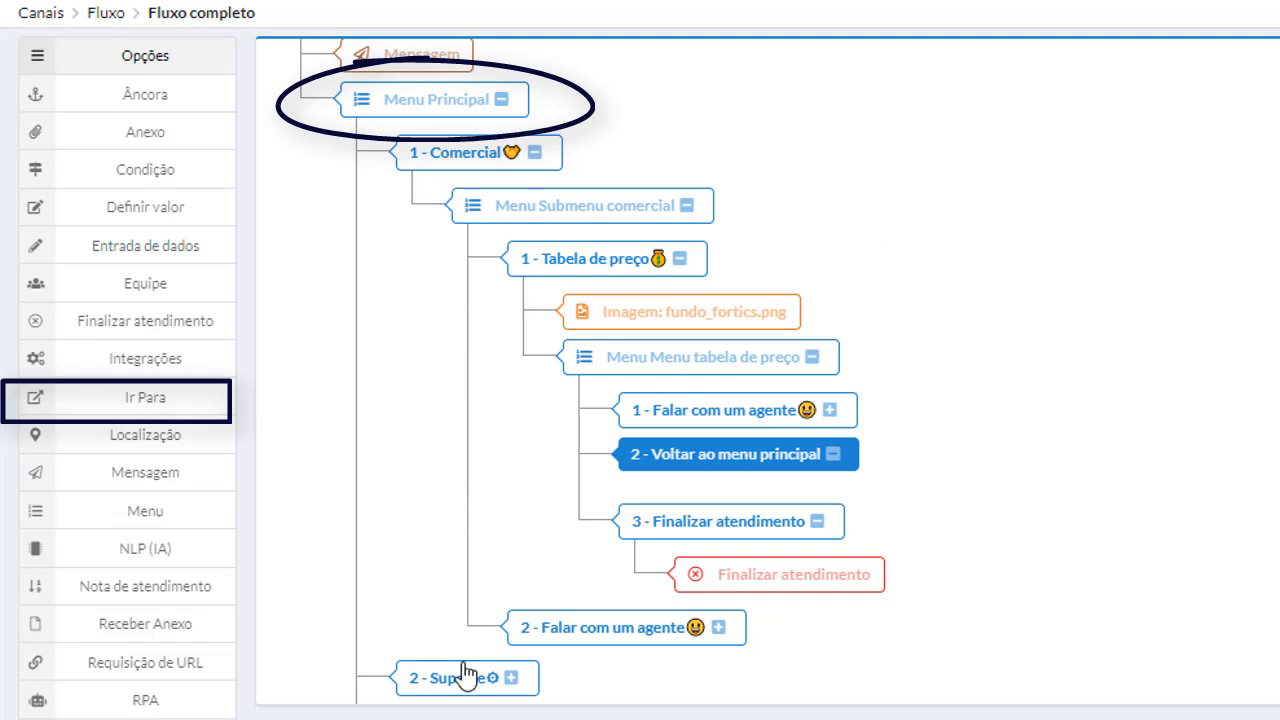
Add an Ir Para action under Voltar ao menu principal that redirects to Início of the Menu Principal, and save it
{"action": "scroll", "coordinate": [436, 688], "scroll_direction": "down", "scroll_amount": 1}
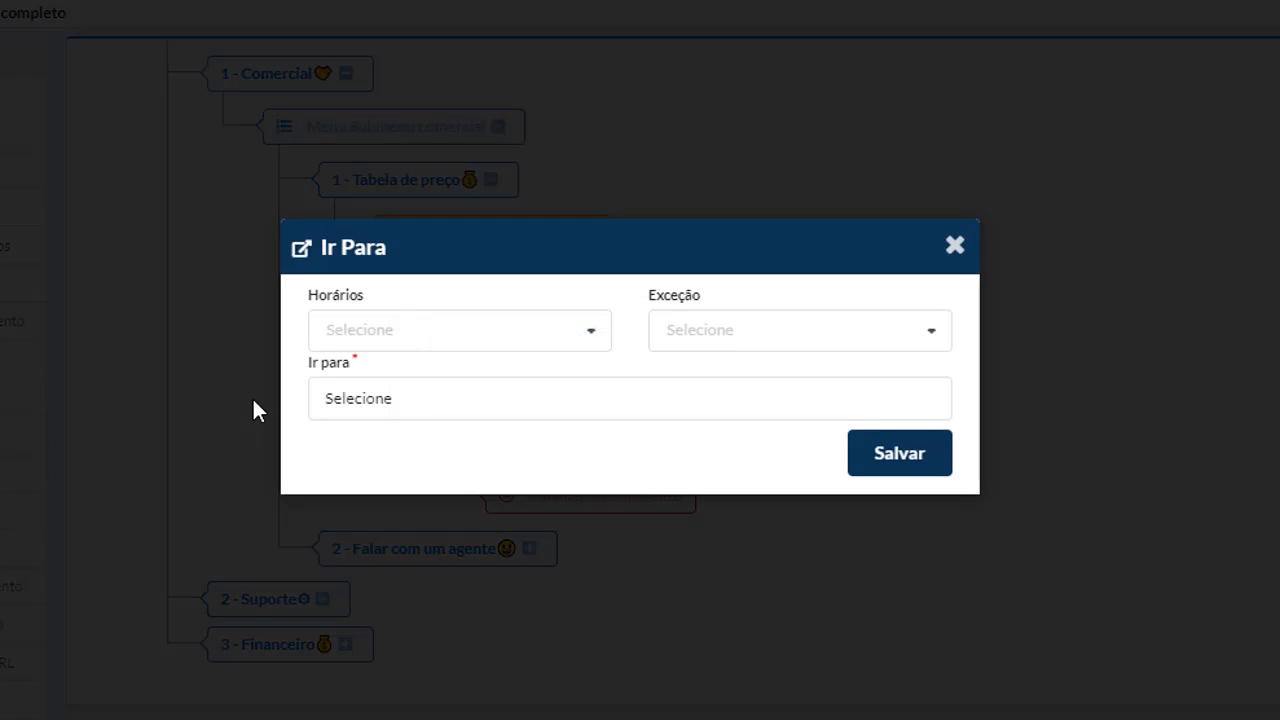
{"action": "left_click", "coordinate": [415, 412]}
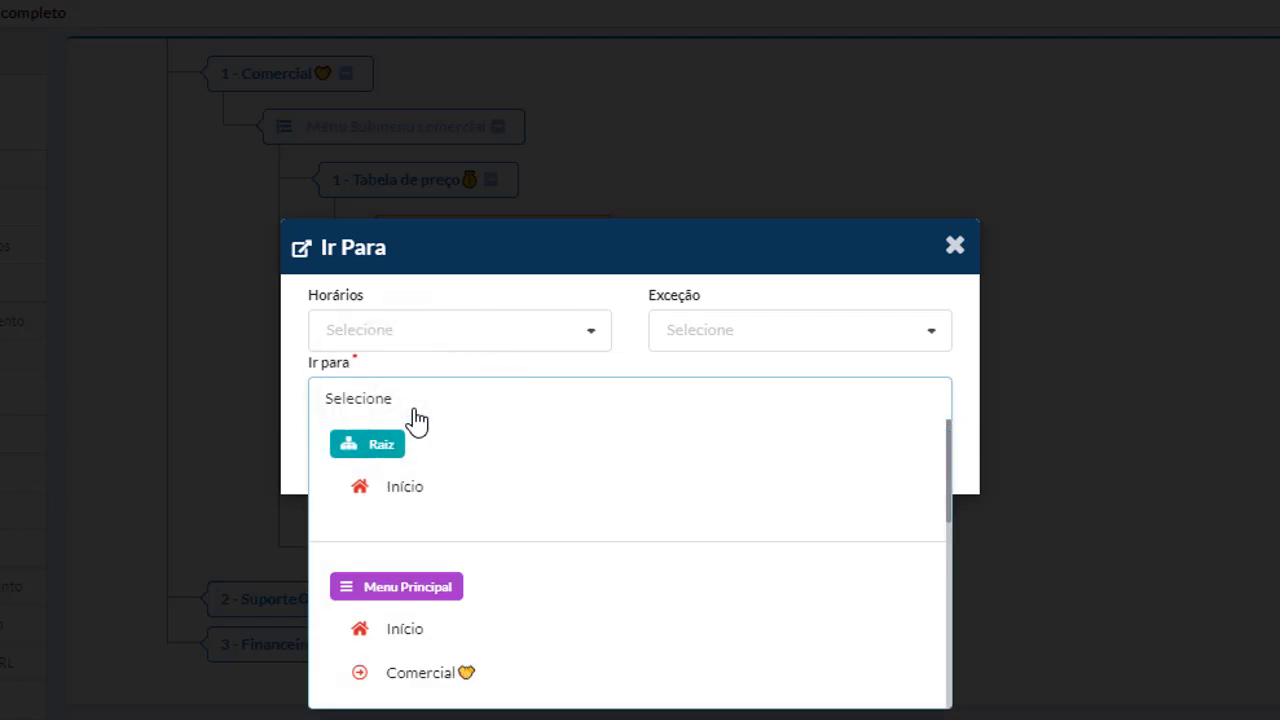
{"action": "scroll", "coordinate": [691, 471], "scroll_direction": "down", "scroll_amount": 1}
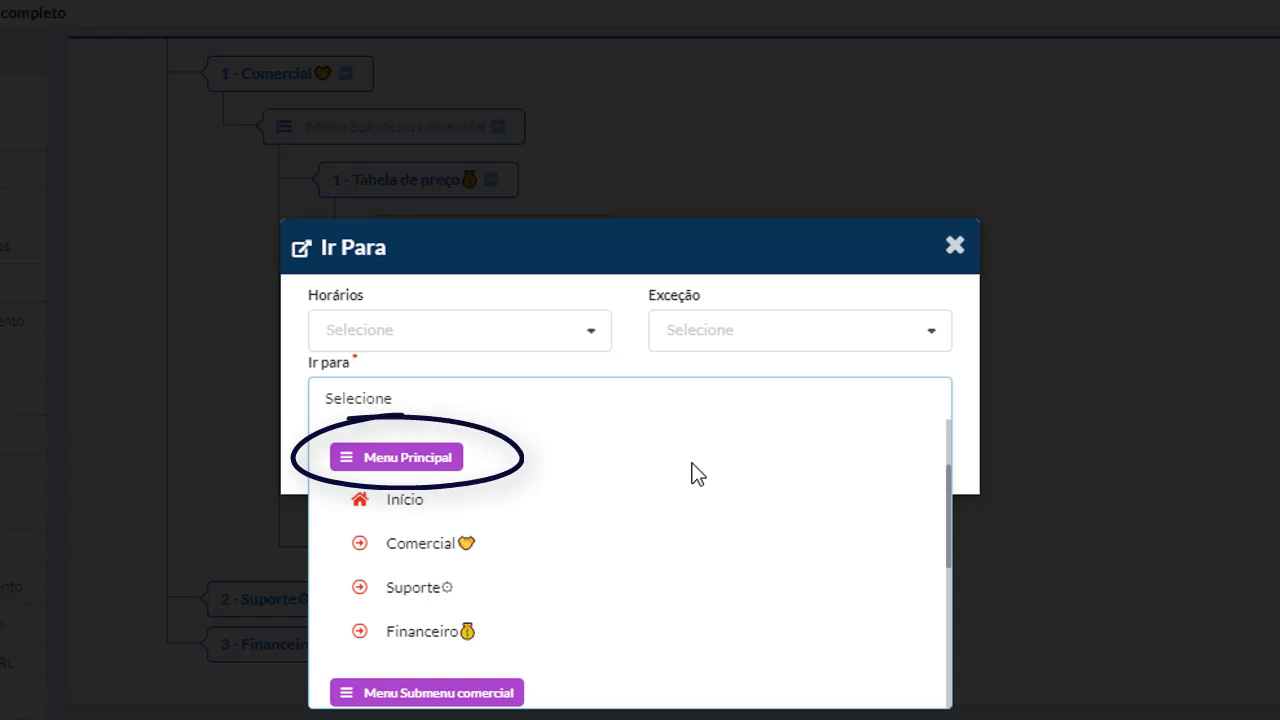
{"action": "left_click", "coordinate": [388, 500]}
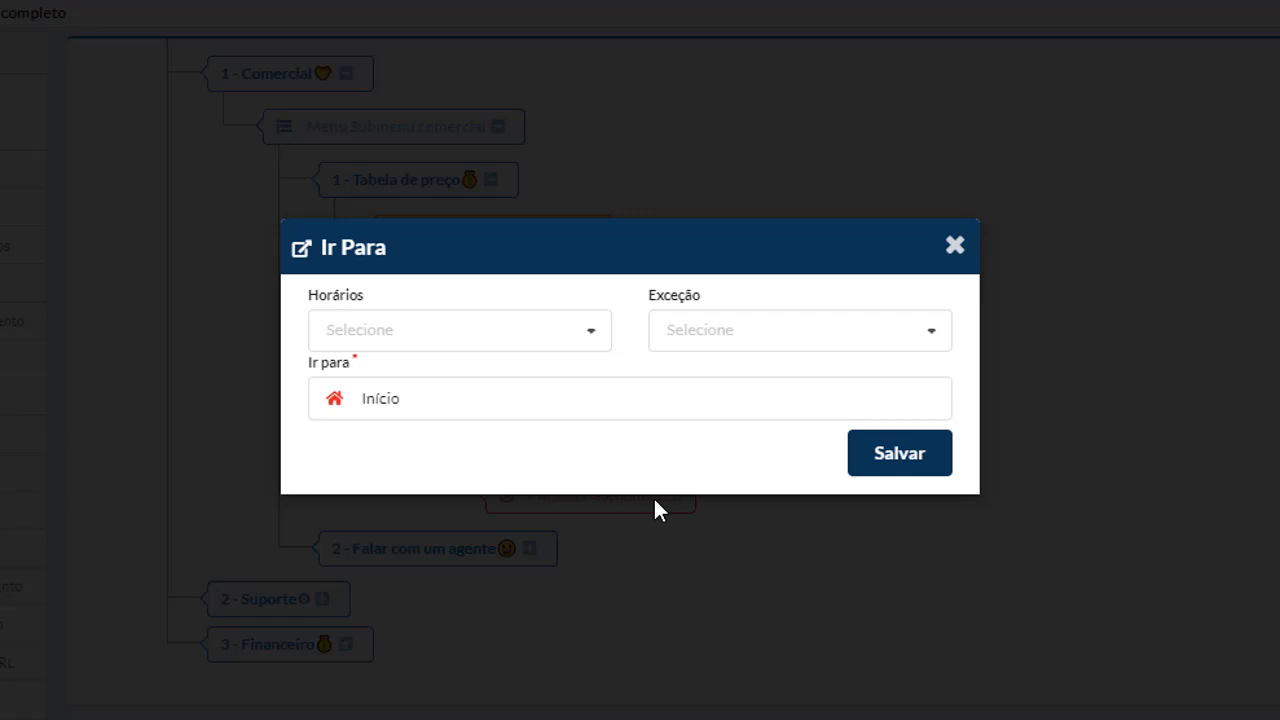
{"action": "left_click", "coordinate": [646, 410]}
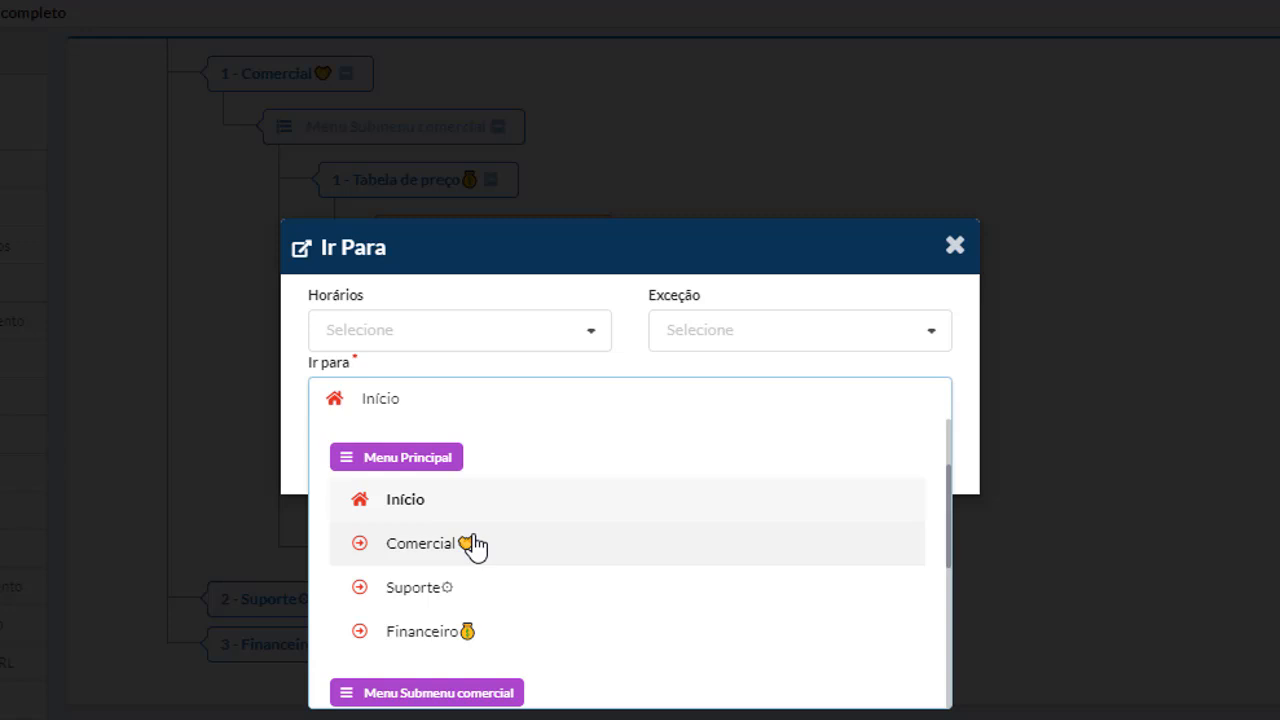
{"action": "left_click", "coordinate": [417, 509]}
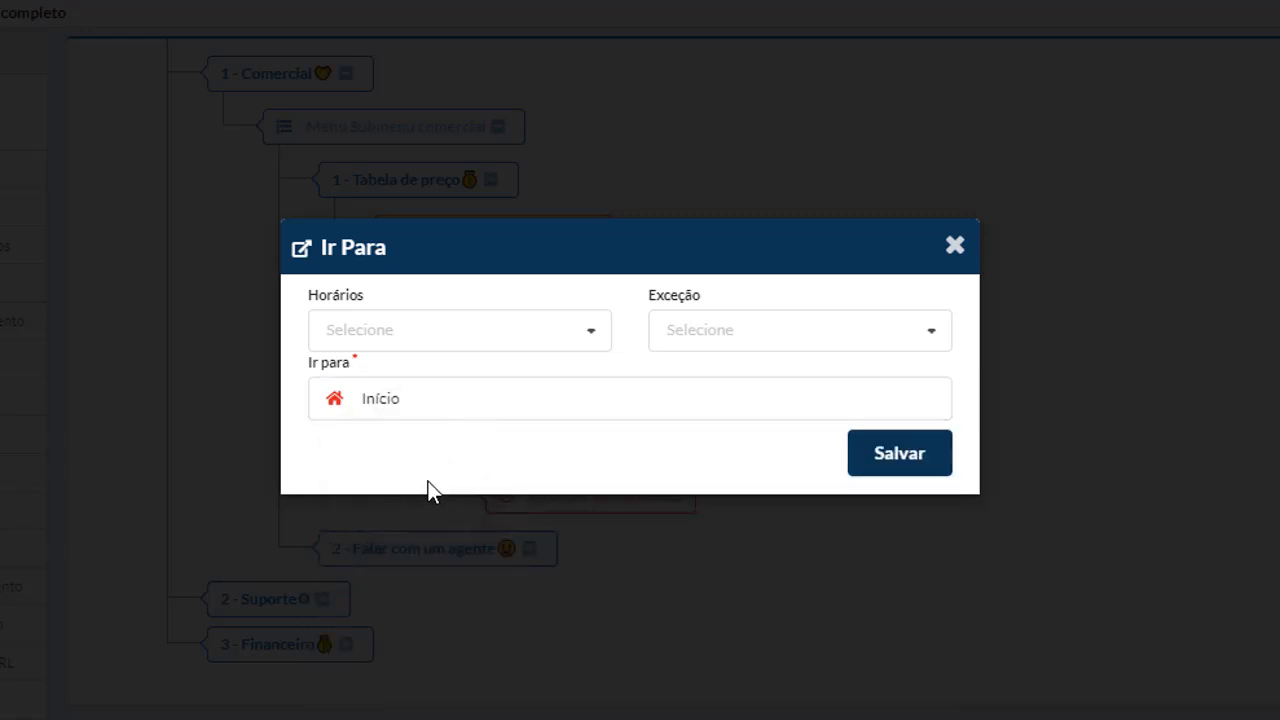
{"action": "left_click", "coordinate": [886, 468]}
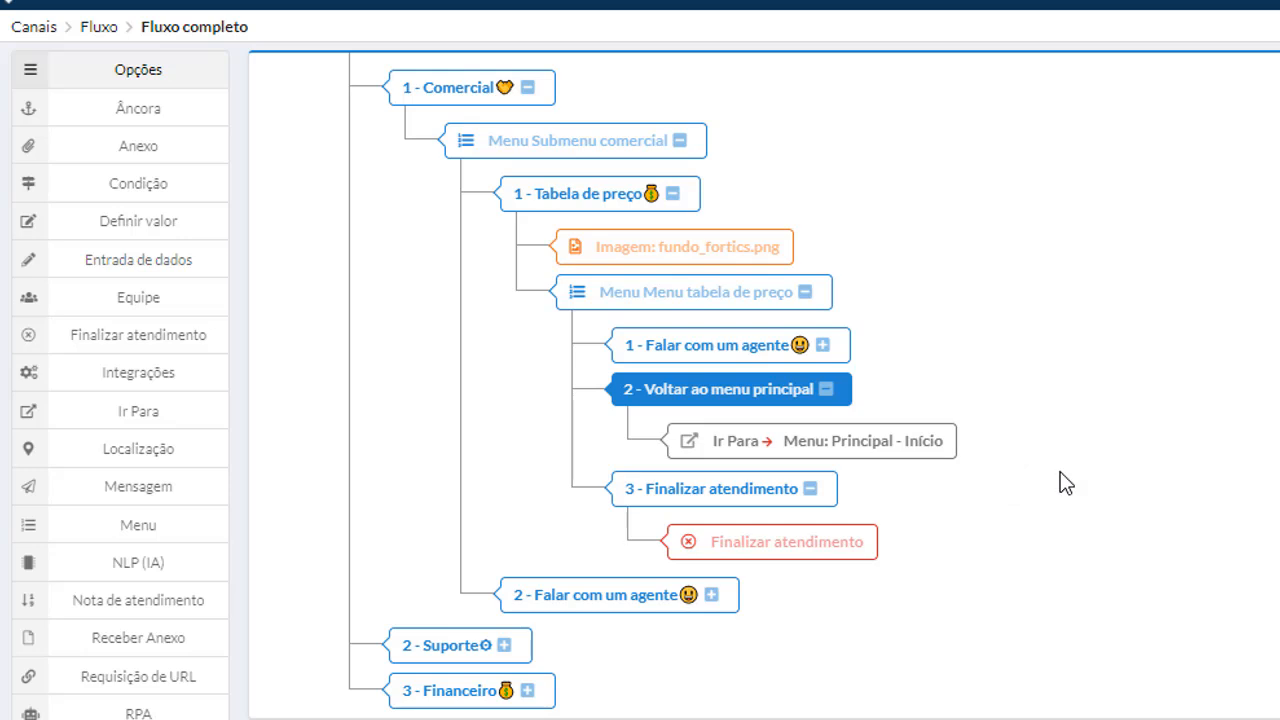
Under 1 - Falar com um agente, save a message for Horário comercial reading "Estou te encaminhando para um de nossos agentes. 😊"
{"action": "left_click", "coordinate": [773, 350]}
{"action": "left_click", "coordinate": [822, 344]}
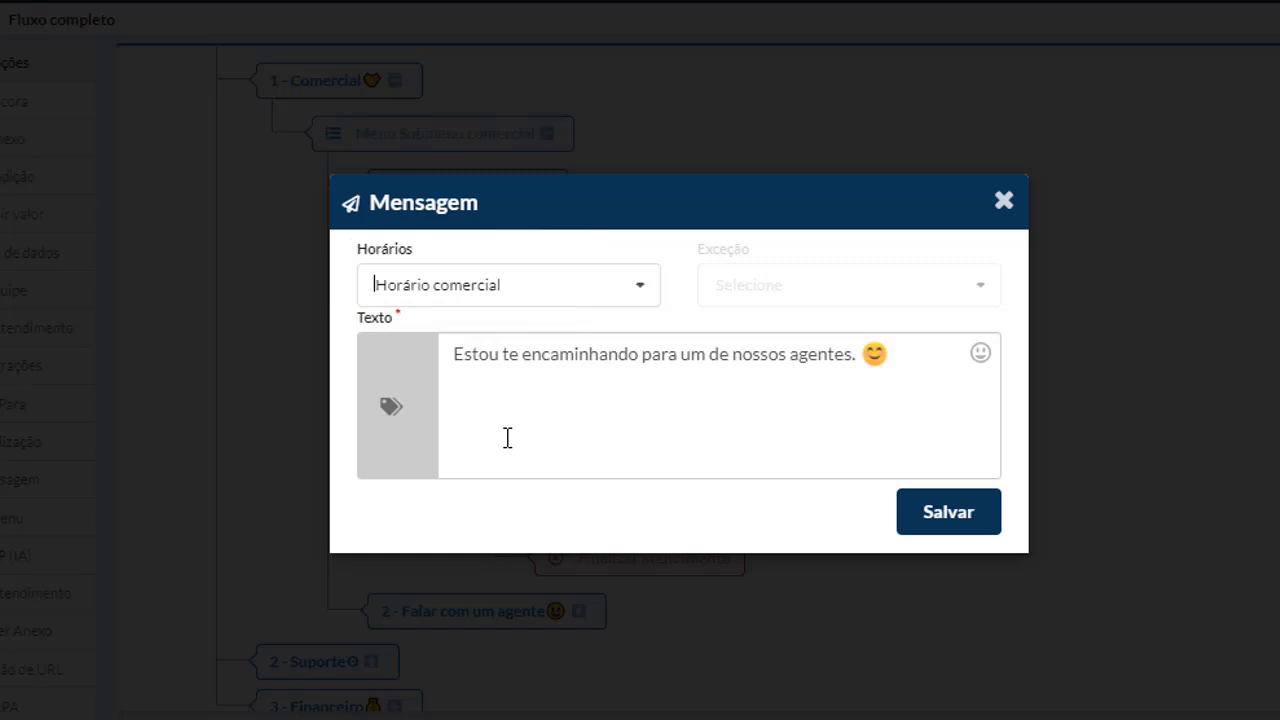
{"action": "left_click", "coordinate": [966, 522]}
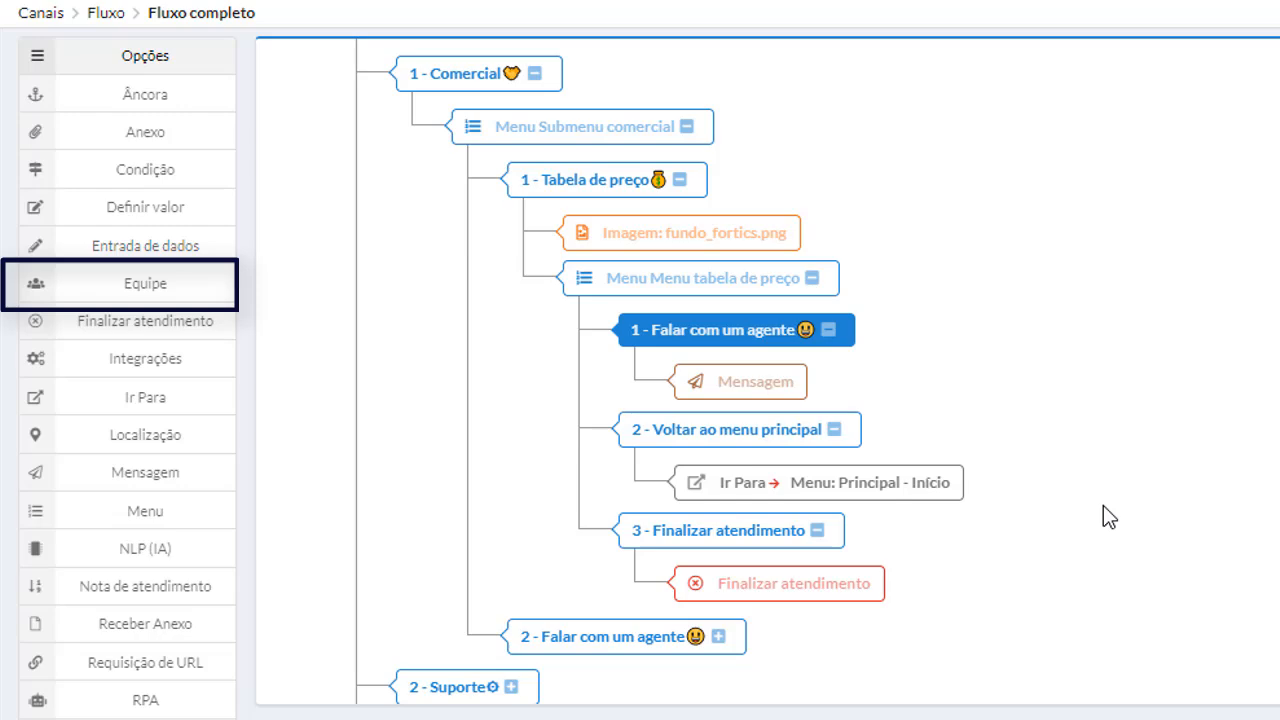
Add a Padrão Equipe action for the Comercial team with a thank-you message using {{NAME}} and {{PROTOCOL}}, and enable continuing the flow after service ends
{"action": "left_click", "coordinate": [230, 283]}
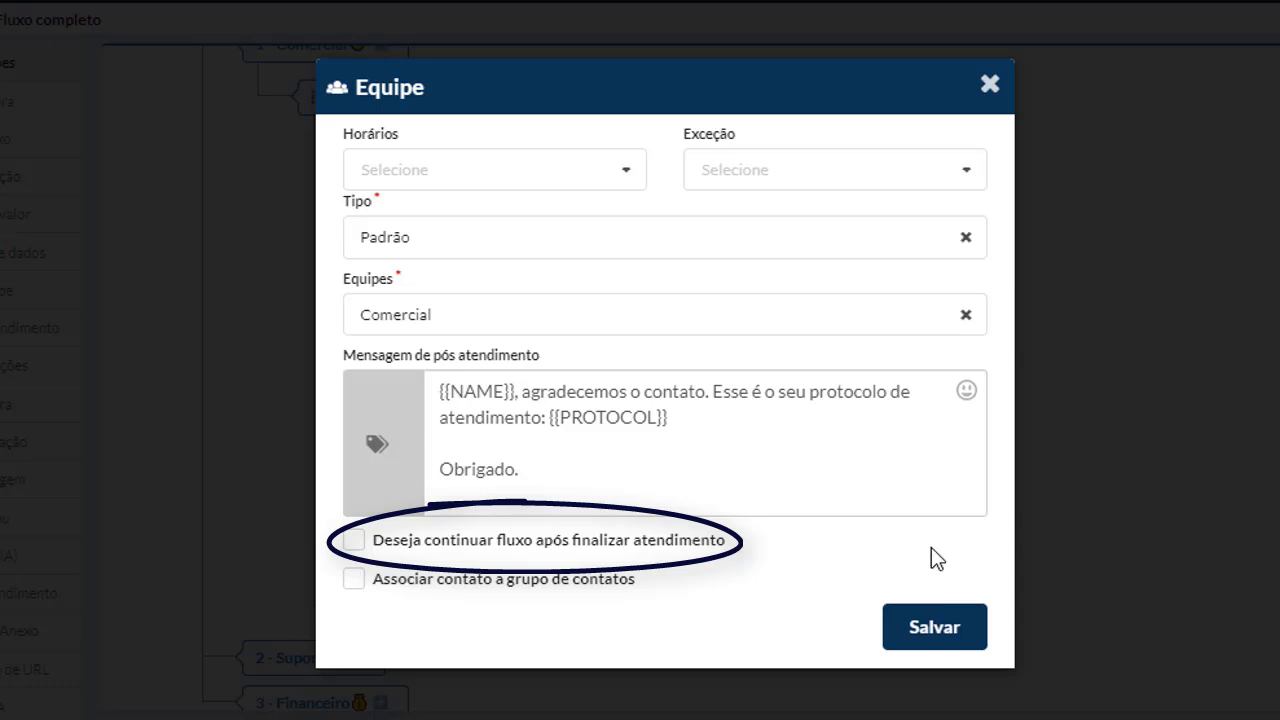
{"action": "left_click", "coordinate": [352, 544]}
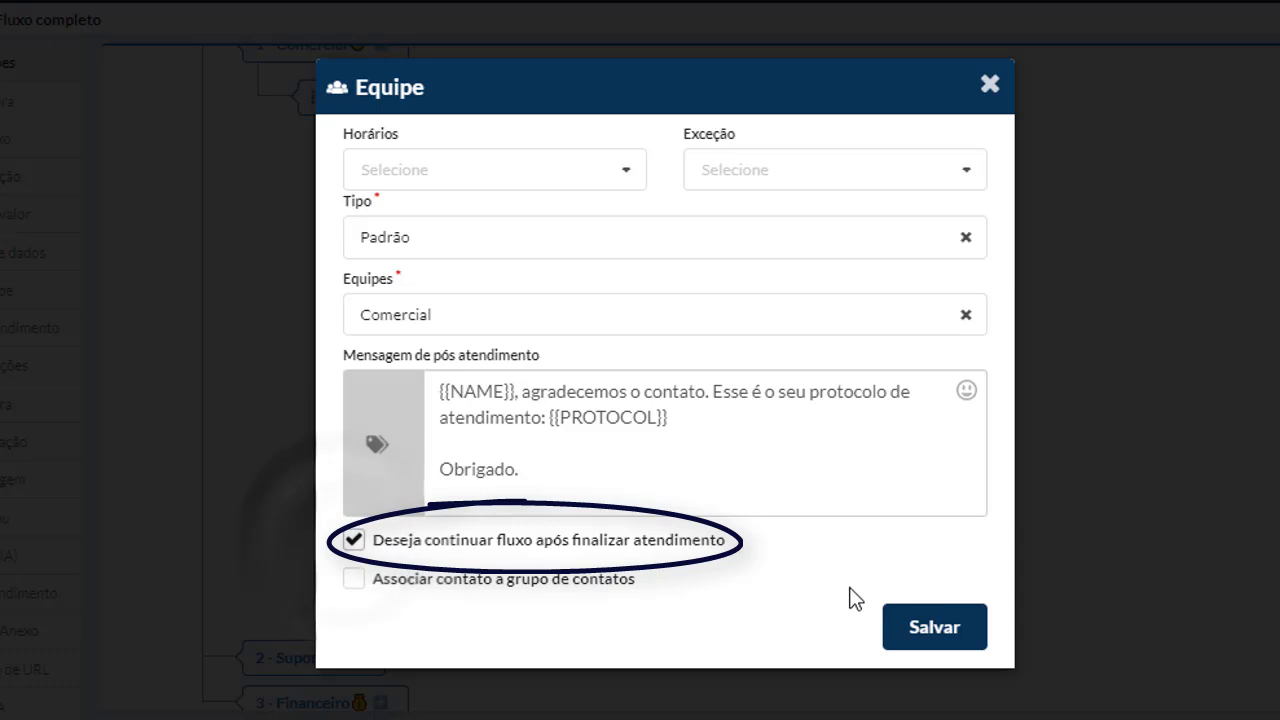